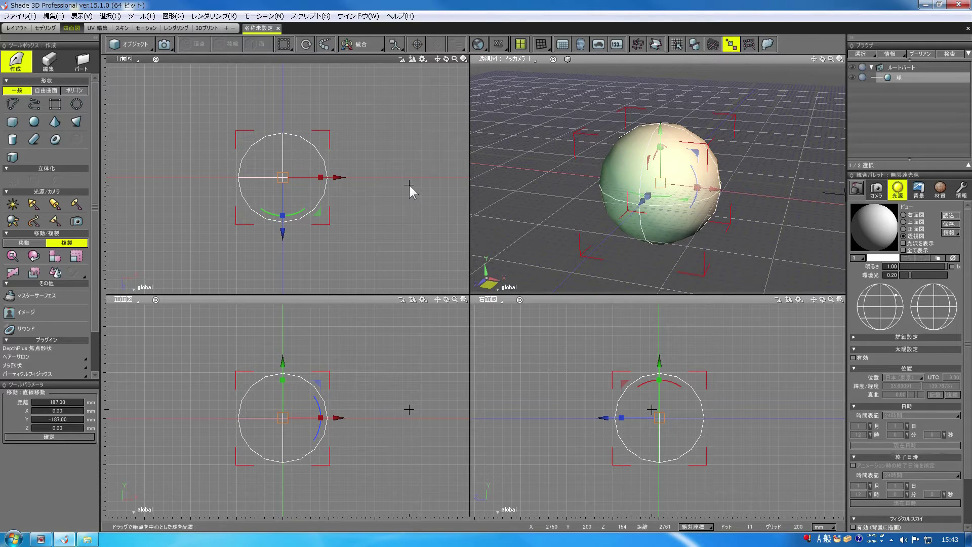
# - Create a surface material for the sphere
pyautogui.click(939, 191)
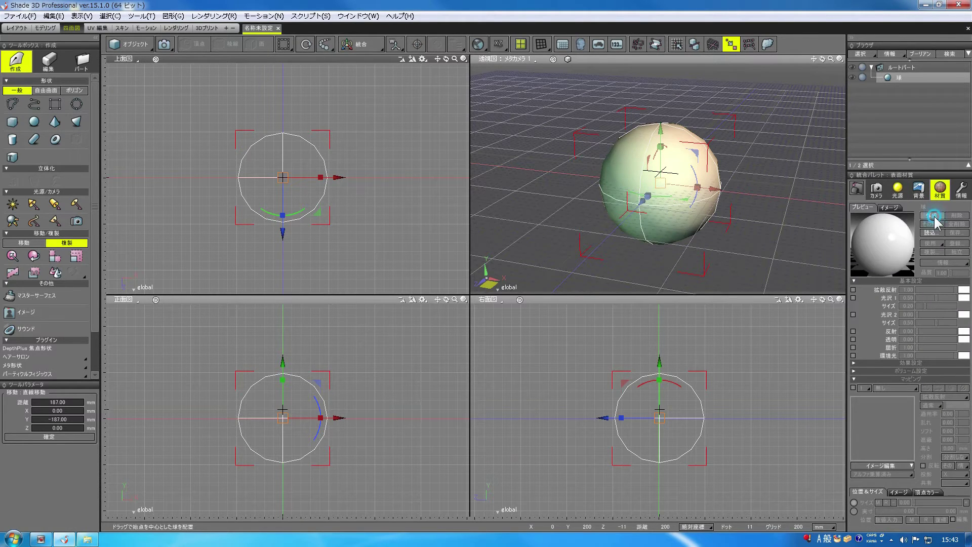
pyautogui.click(935, 217)
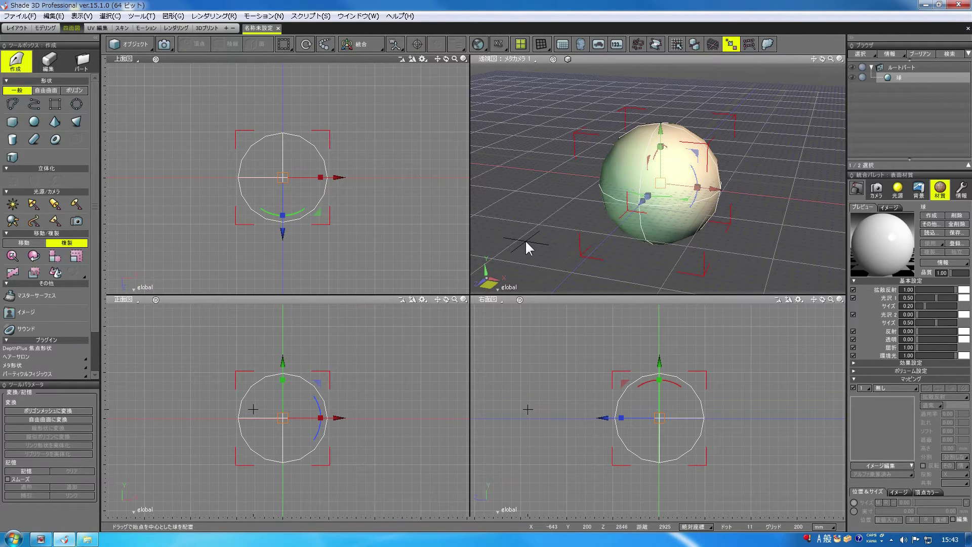
# - Create the text "Shade" as an extruded 3D object, increasing its extrusion depth beyond 50
pyautogui.click(13, 158)
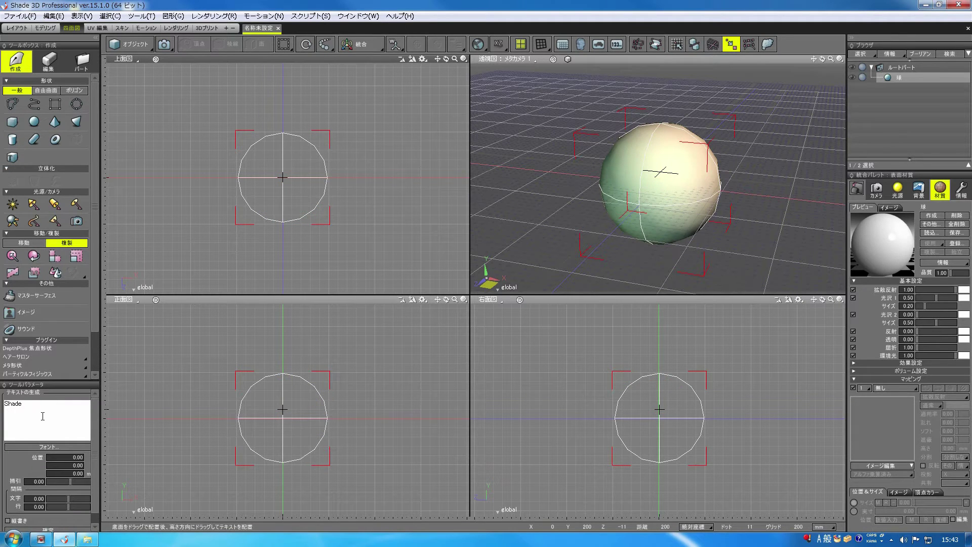
pyautogui.click(32, 406)
pyautogui.scroll(-1, 93, 479)
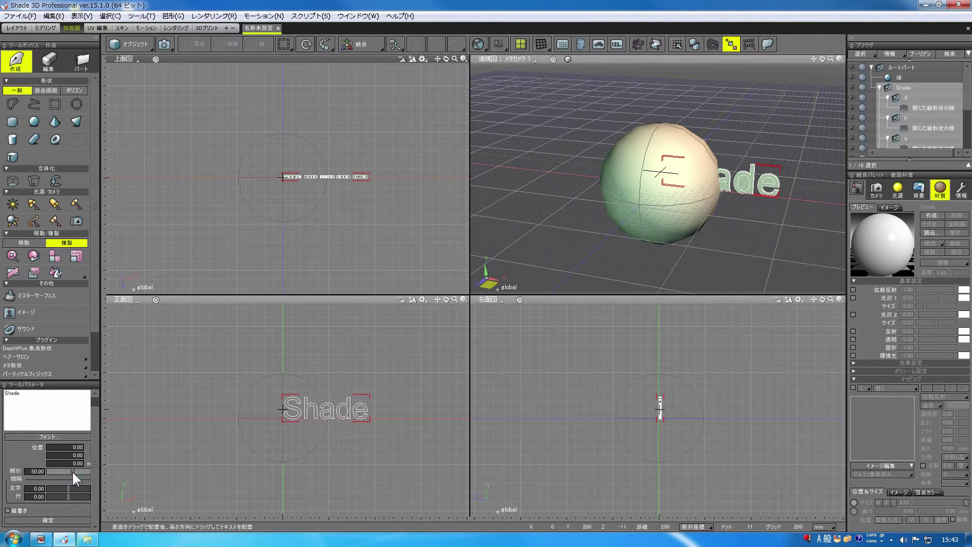
pyautogui.moveTo(72, 471); pyautogui.dragTo(95, 469)
pyautogui.click(63, 521)
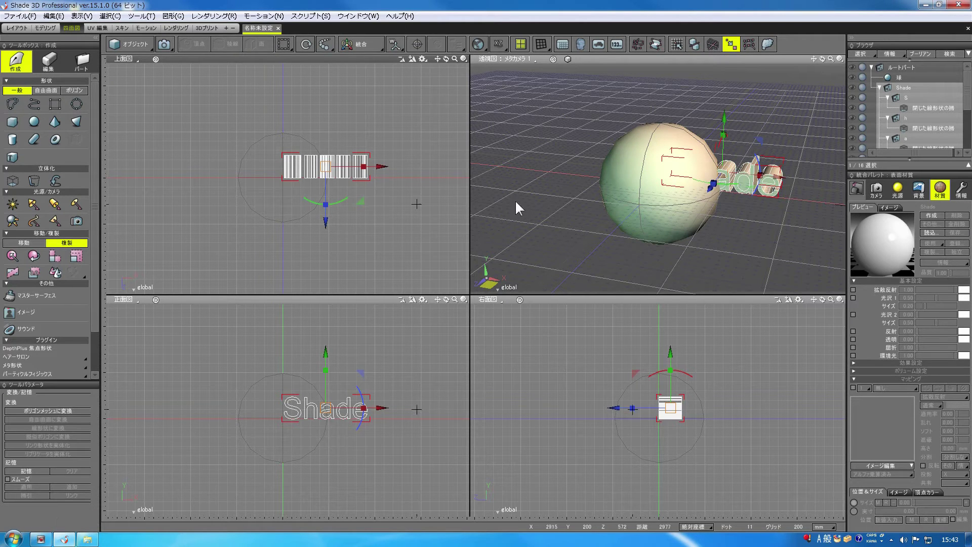
# - Move the Shade text in front of the sphere by X -1001 and Z 1067, lower it by 352, and collapse its browser part
pyautogui.moveTo(331, 173); pyautogui.dragTo(278, 214)
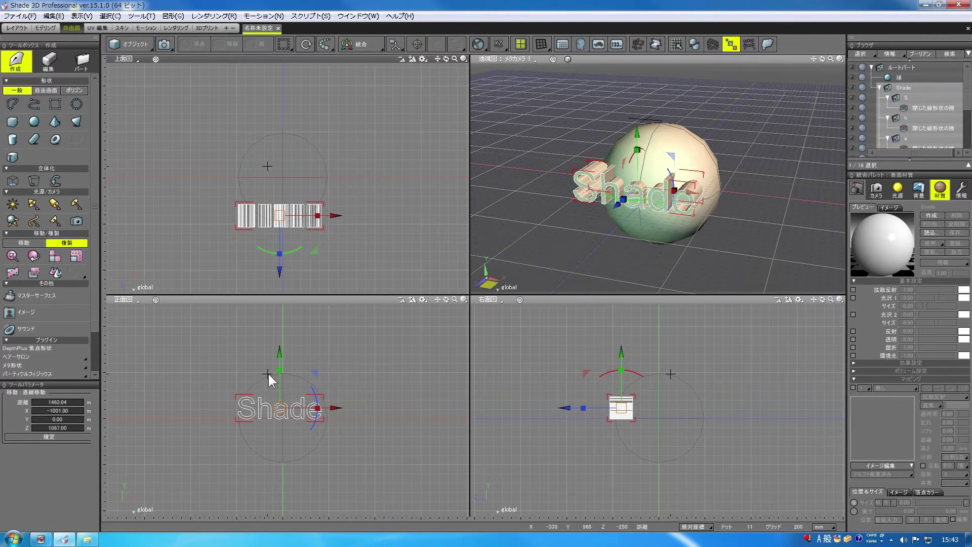
pyautogui.moveTo(279, 351); pyautogui.dragTo(278, 366)
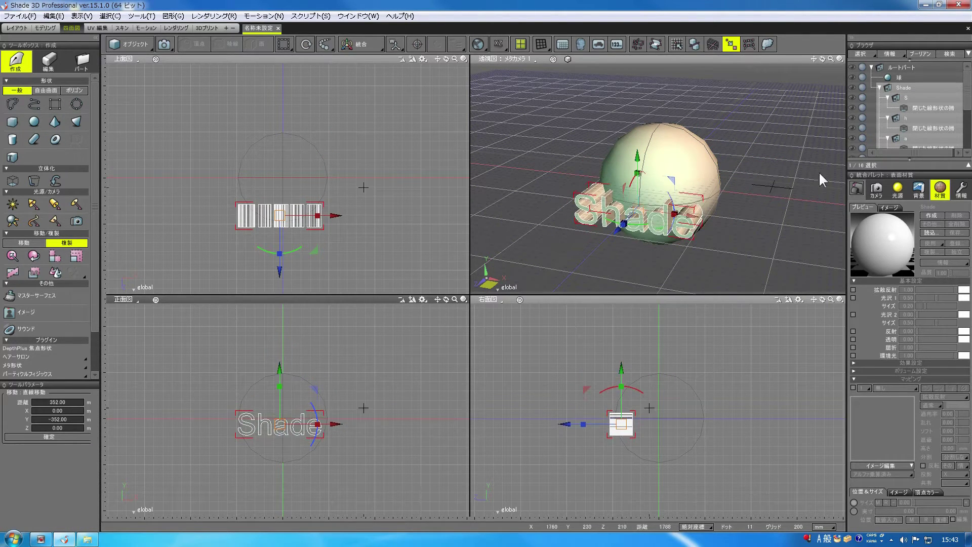
pyautogui.click(879, 88)
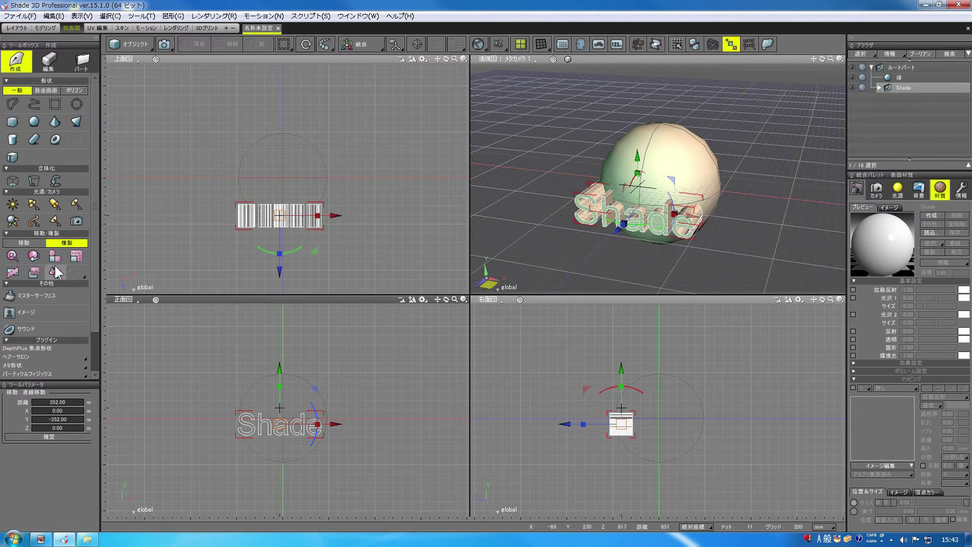
# - Scale the Shade text down uniformly and recentre it on the sphere, moving it 165 in Y and 77 in X
pyautogui.click(41, 243)
pyautogui.click(76, 256)
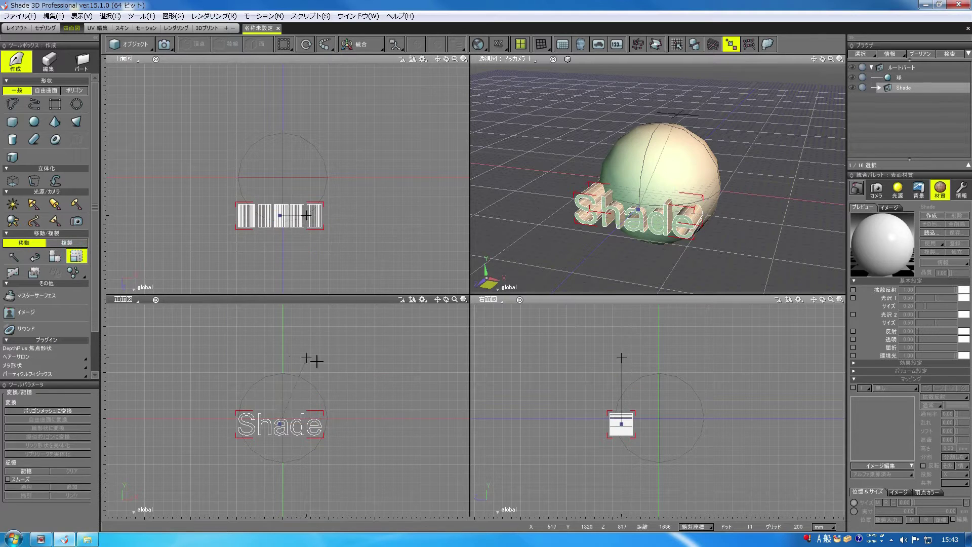
pyautogui.moveTo(259, 357); pyautogui.dragTo(280, 364)
pyautogui.press('Escape')
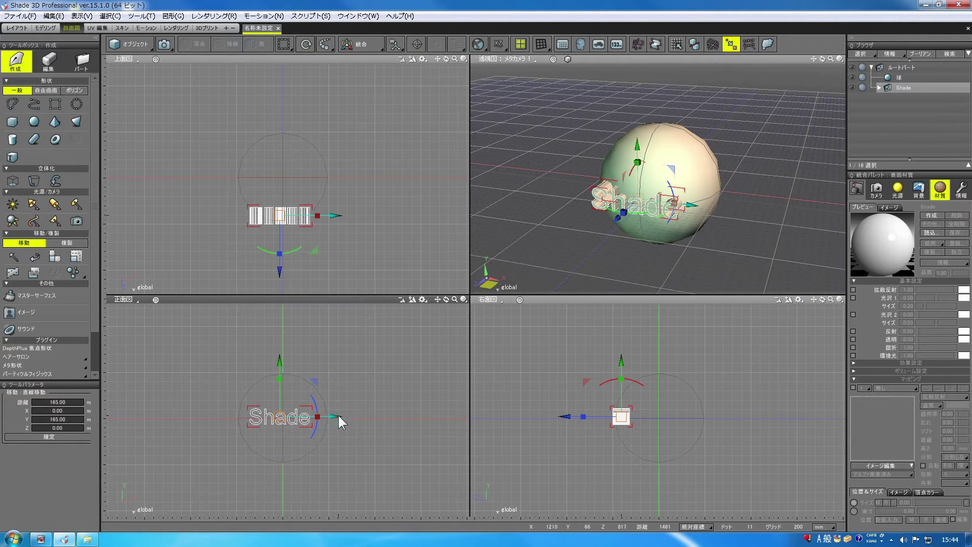
pyautogui.moveTo(338, 417); pyautogui.dragTo(343, 415)
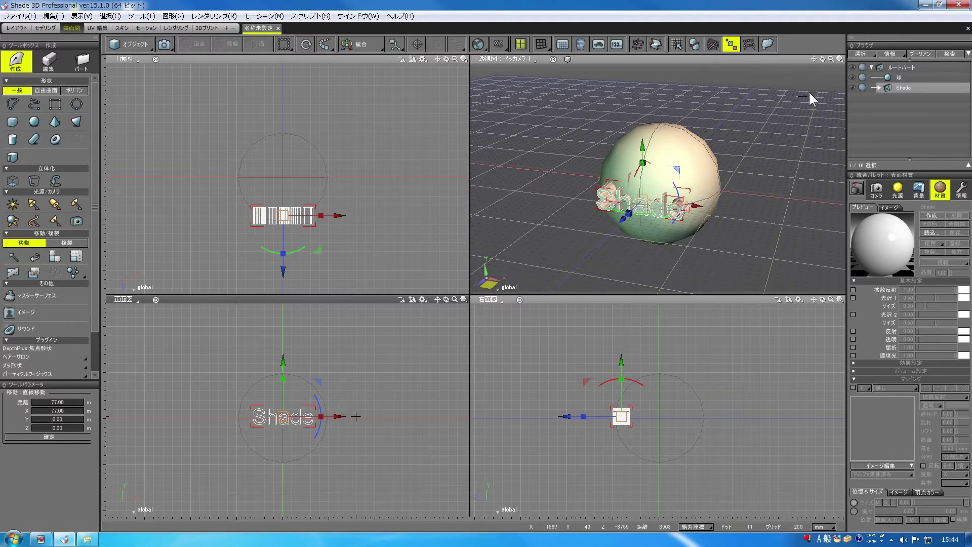
# - Switch the perspective view's display mode to preview rendering
pyautogui.moveTo(820, 60); pyautogui.dragTo(823, 63)
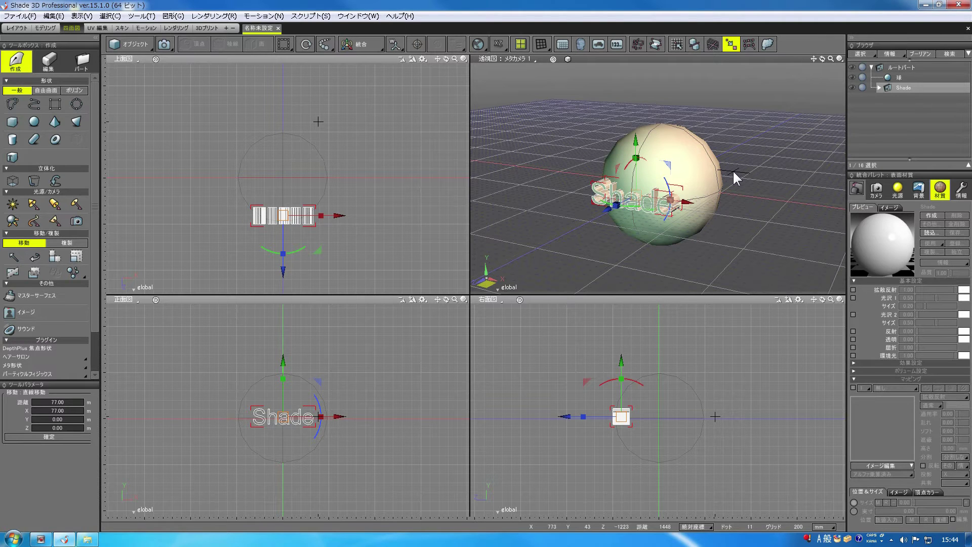
pyautogui.click(839, 59)
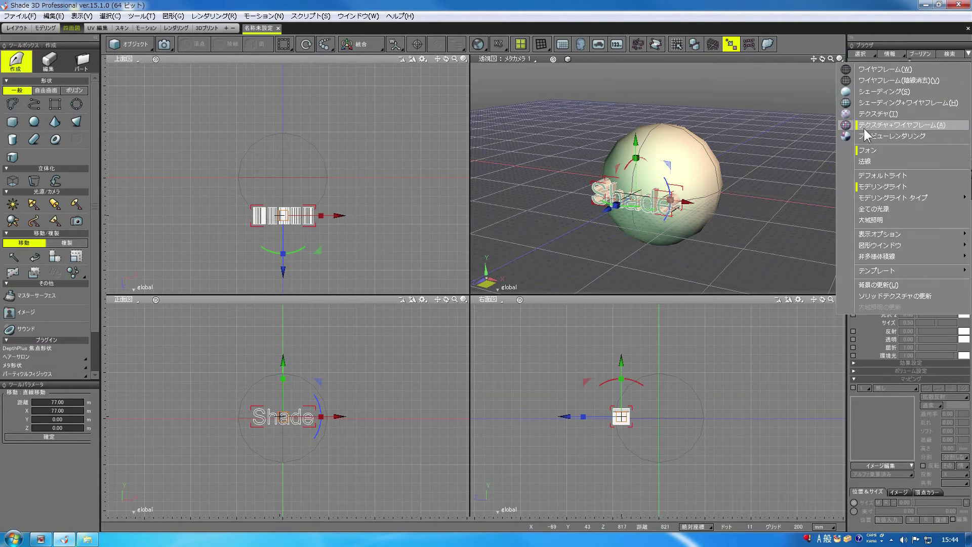
pyautogui.click(863, 132)
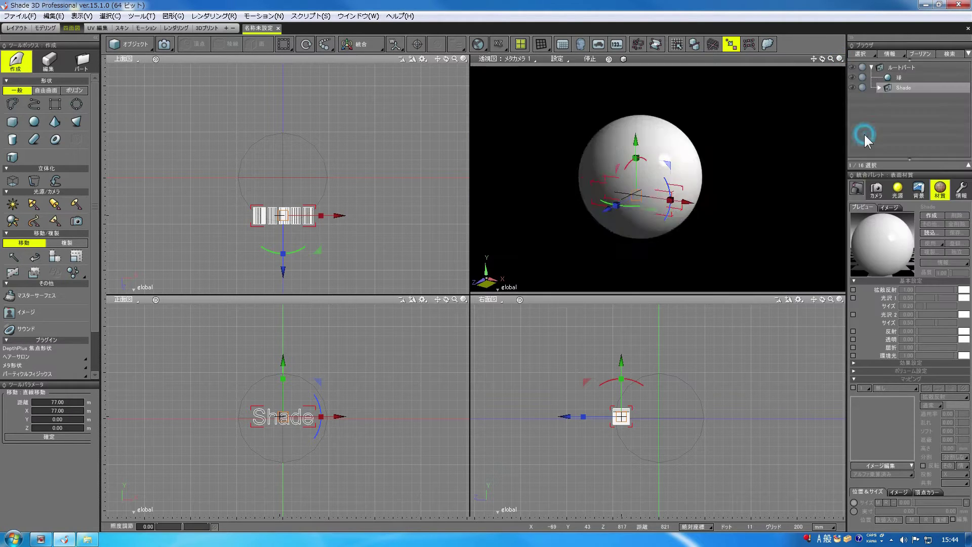
# - Adjust the distant light's direction so it lights the sphere and text from the upper front
pyautogui.click(900, 196)
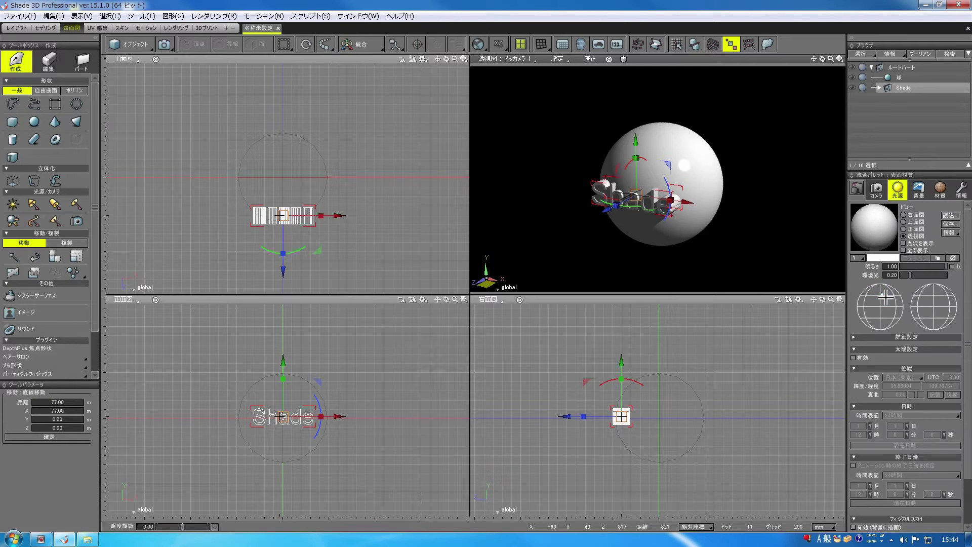
pyautogui.moveTo(885, 299); pyautogui.dragTo(889, 293)
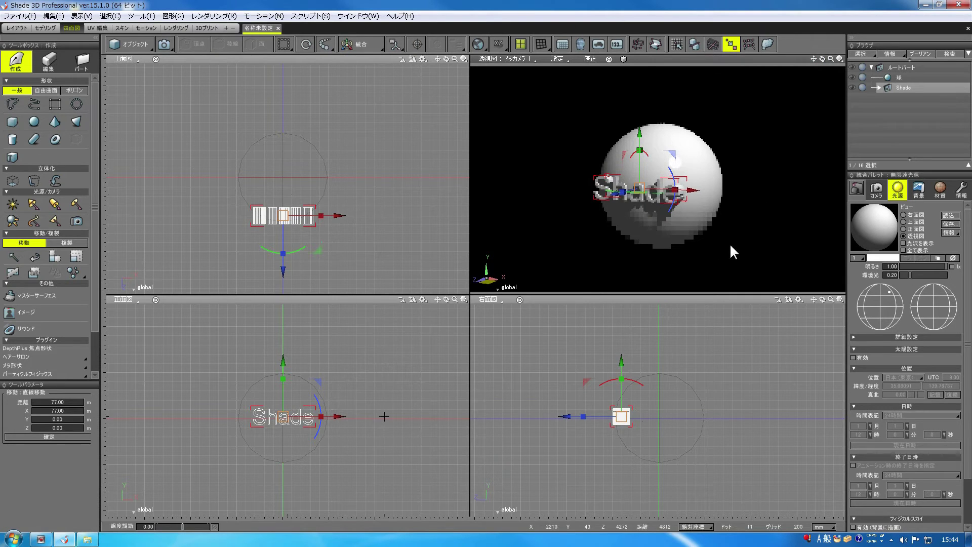
pyautogui.moveTo(890, 299); pyautogui.dragTo(884, 296)
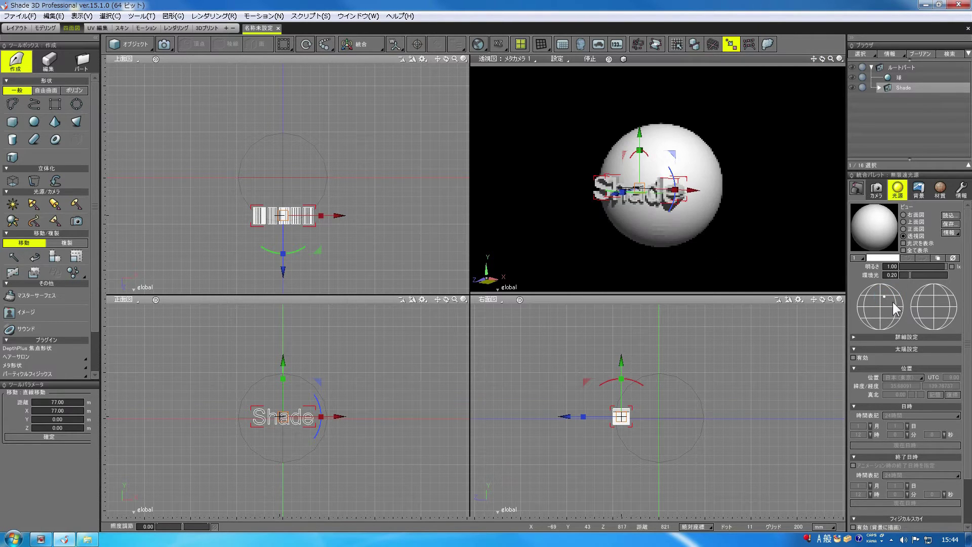
# - Create a surface material for the Shade text and set its diffuse colour to purple
pyautogui.click(940, 188)
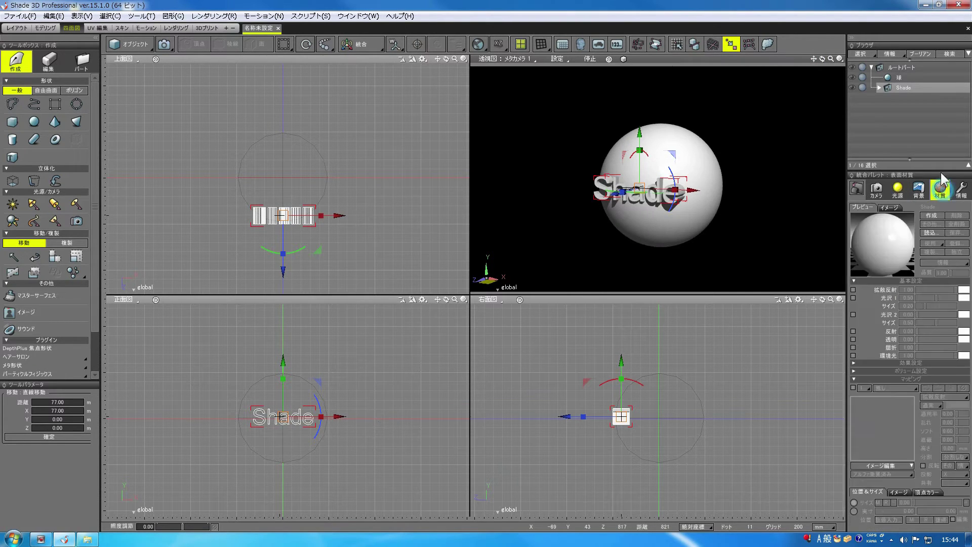
pyautogui.click(930, 214)
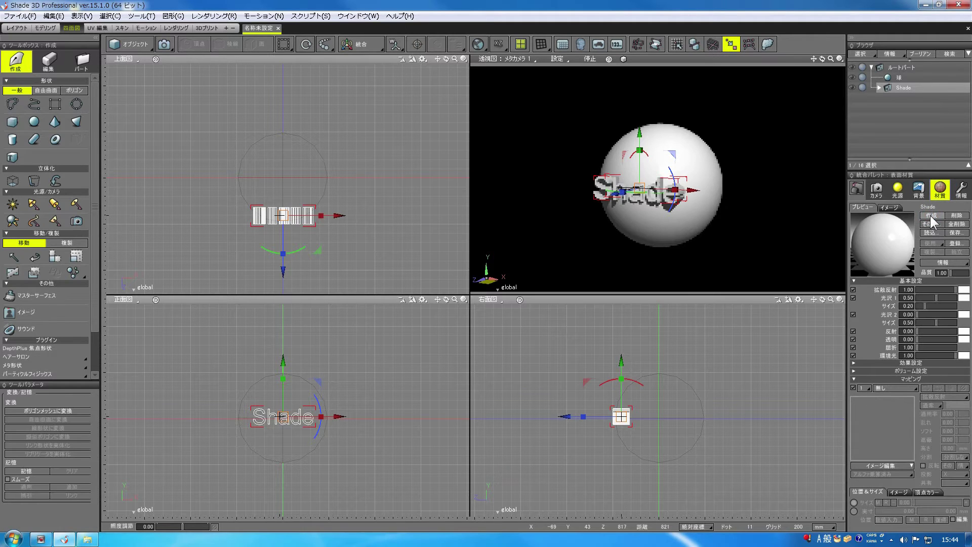
pyautogui.click(963, 290)
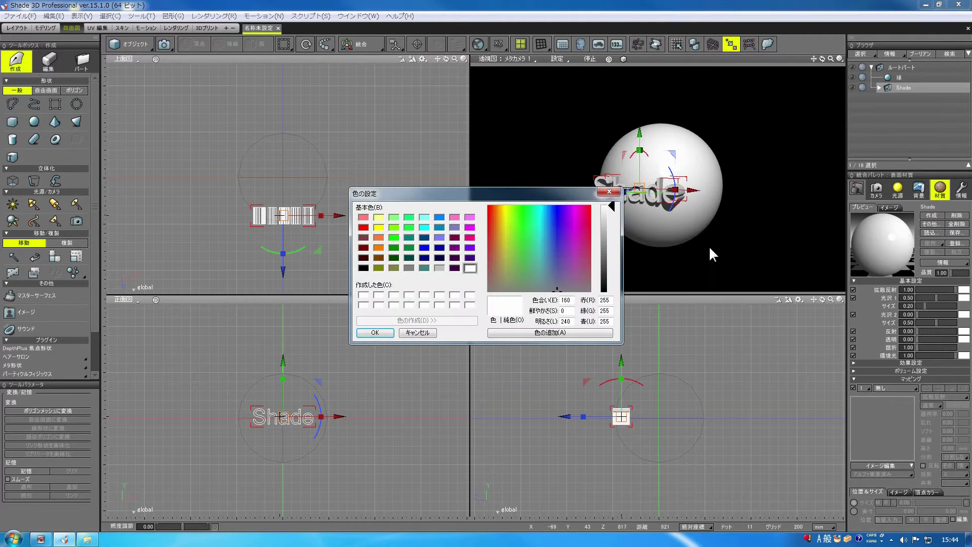
pyautogui.click(574, 225)
pyautogui.moveTo(606, 224); pyautogui.dragTo(603, 257)
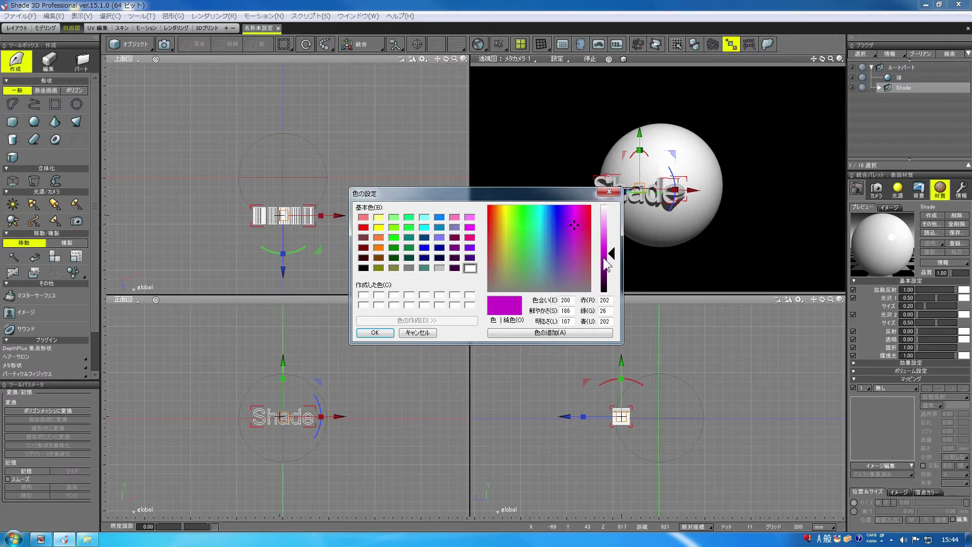
pyautogui.click(375, 332)
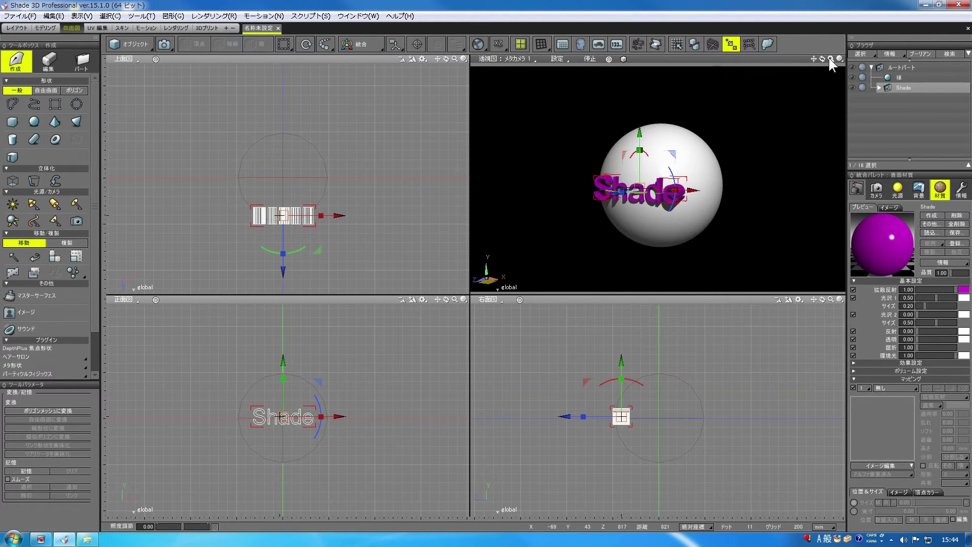
# - Apply the "=" Boolean attribute to the Shade text so it imprints its colour onto the sphere
pyautogui.moveTo(829, 58); pyautogui.dragTo(686, 205)
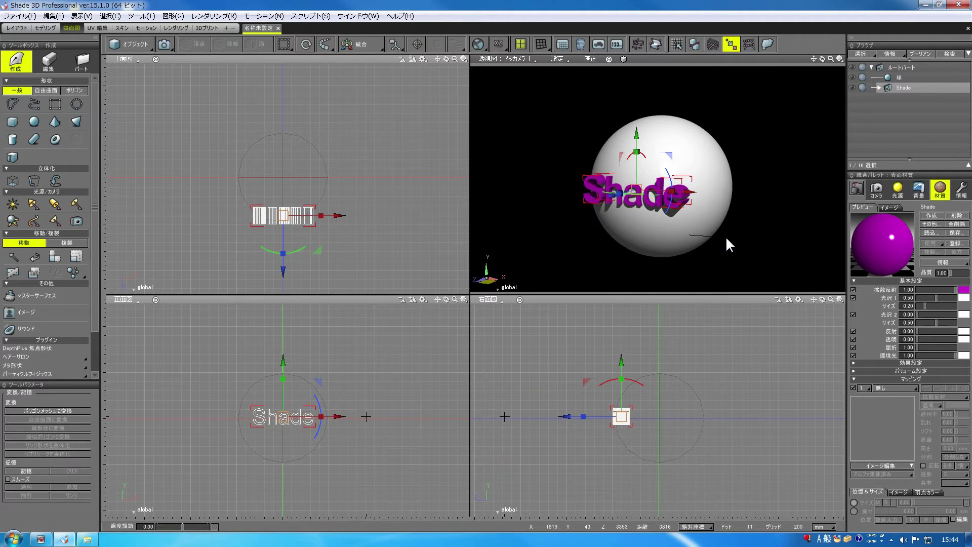
pyautogui.click(921, 52)
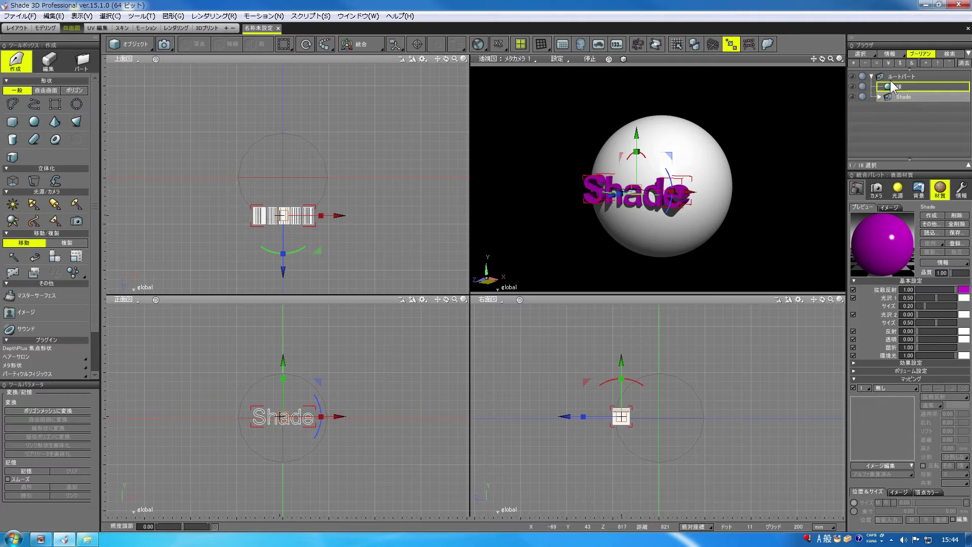
pyautogui.click(875, 61)
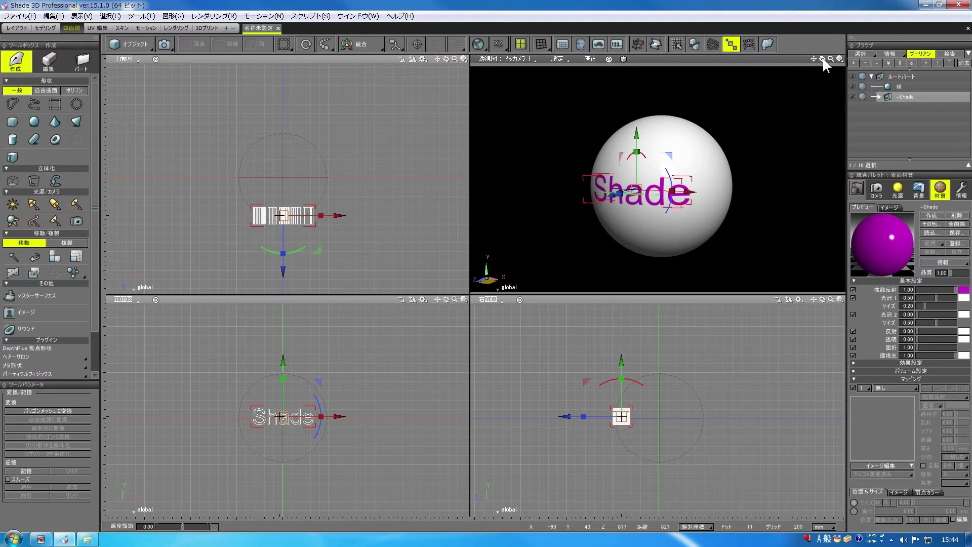
pyautogui.moveTo(821, 59); pyautogui.dragTo(826, 60)
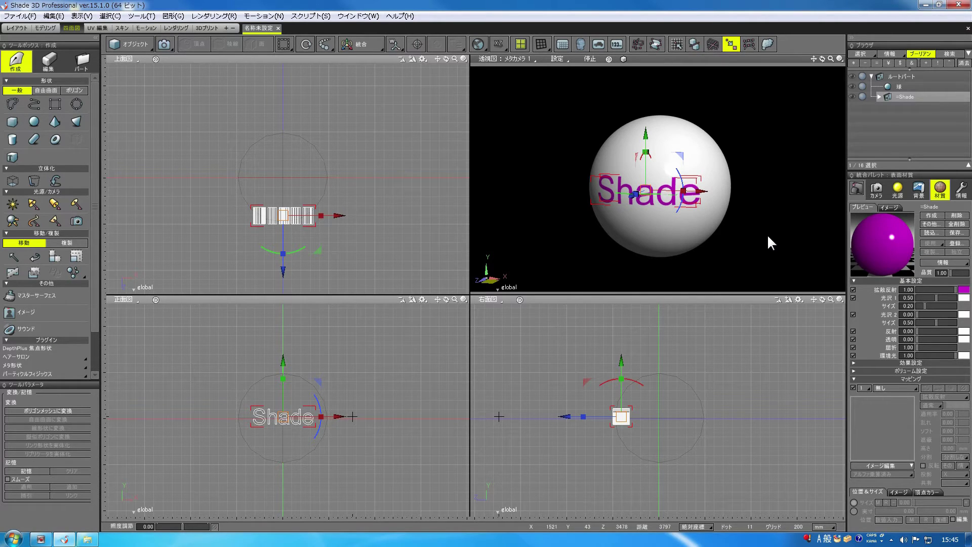
# - Replace the Shade text with a box about 1397 by 847 mm and 935.5 mm high, overlapping the sphere's front
pyautogui.press('Delete')
pyautogui.click(12, 122)
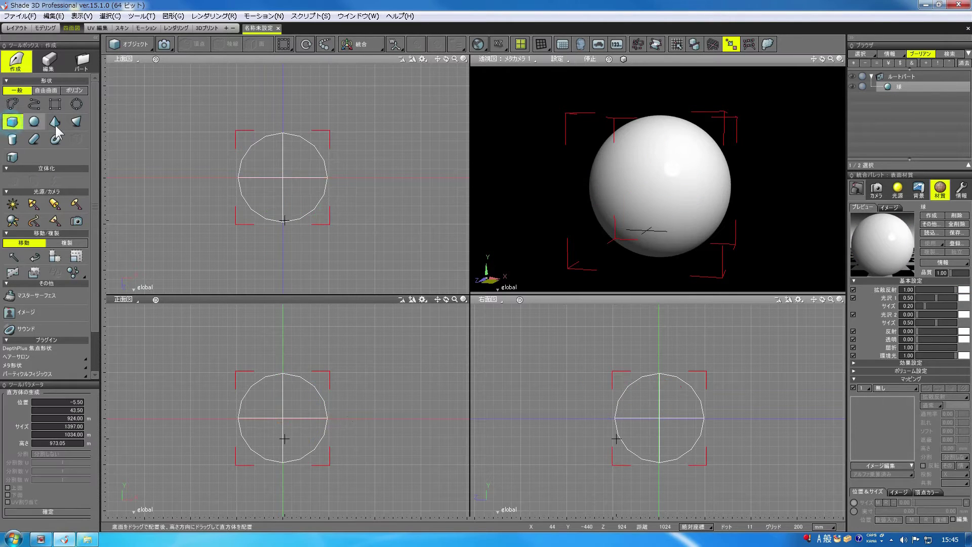
pyautogui.moveTo(249, 199); pyautogui.dragTo(314, 239)
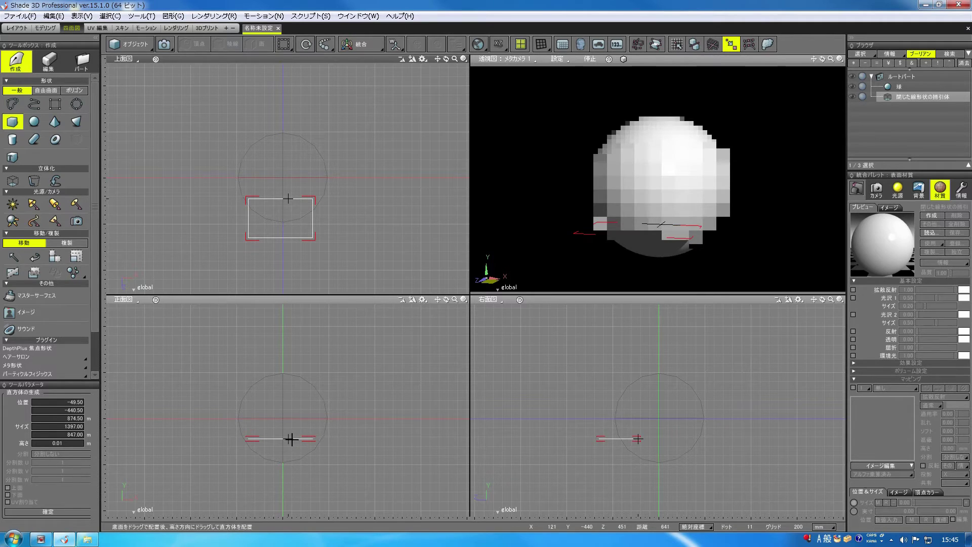
pyautogui.moveTo(291, 439); pyautogui.dragTo(283, 395)
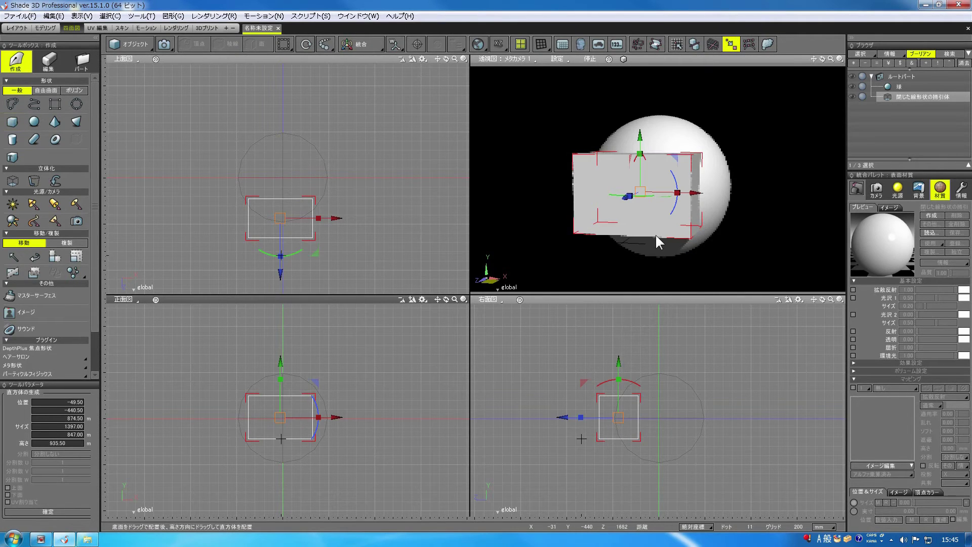
# - Move the box slightly forward in Z and 44 mm in X to centre it on the sphere
pyautogui.moveTo(823, 59)
pyautogui.mouseDown()
pyautogui.moveTo(841, 61)
pyautogui.moveTo(805, 59)
pyautogui.mouseUp()
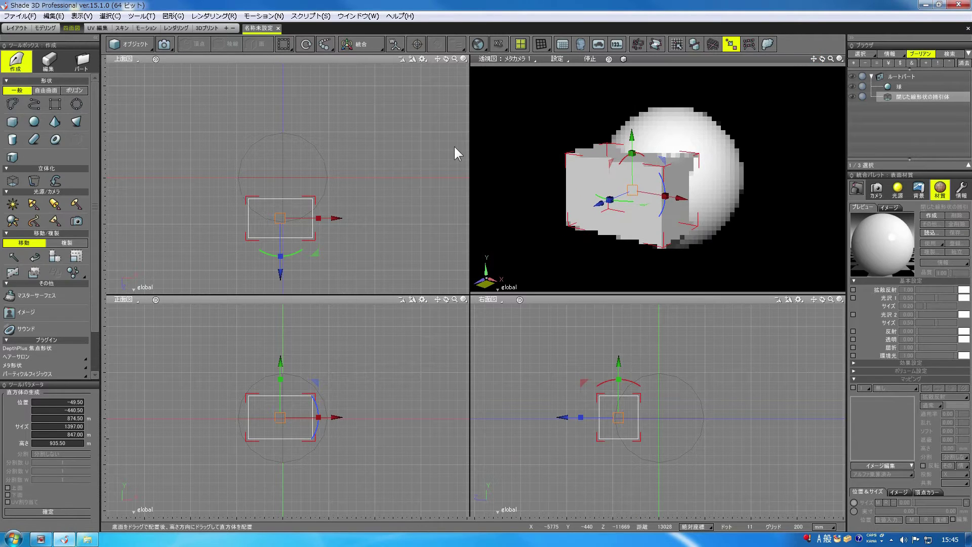
pyautogui.moveTo(281, 272)
pyautogui.mouseDown()
pyautogui.moveTo(278, 263)
pyautogui.moveTo(279, 271)
pyautogui.mouseUp()
pyautogui.moveTo(334, 222); pyautogui.dragTo(336, 217)
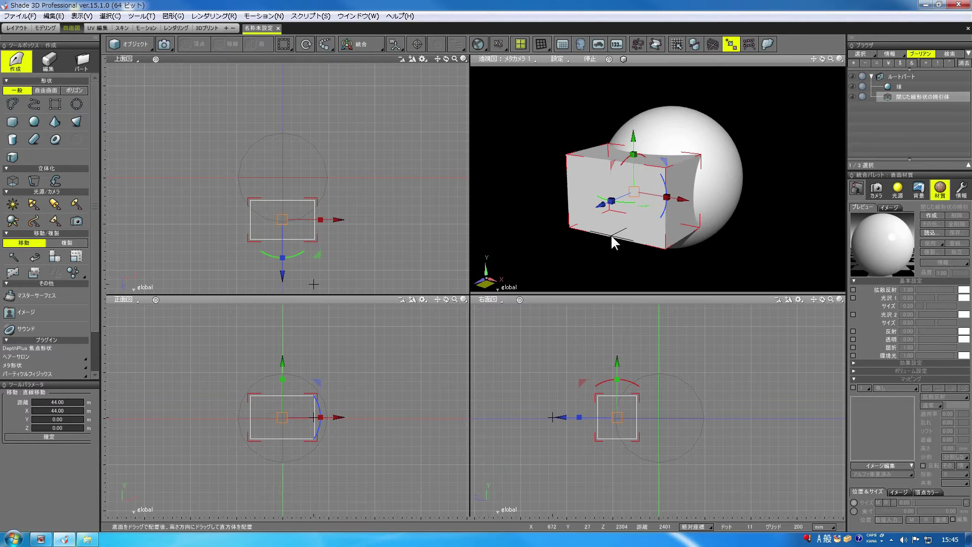
# - Create a surface material for the box and load the dog photo 3.8.3①.jpg as its mapping image
pyautogui.click(931, 215)
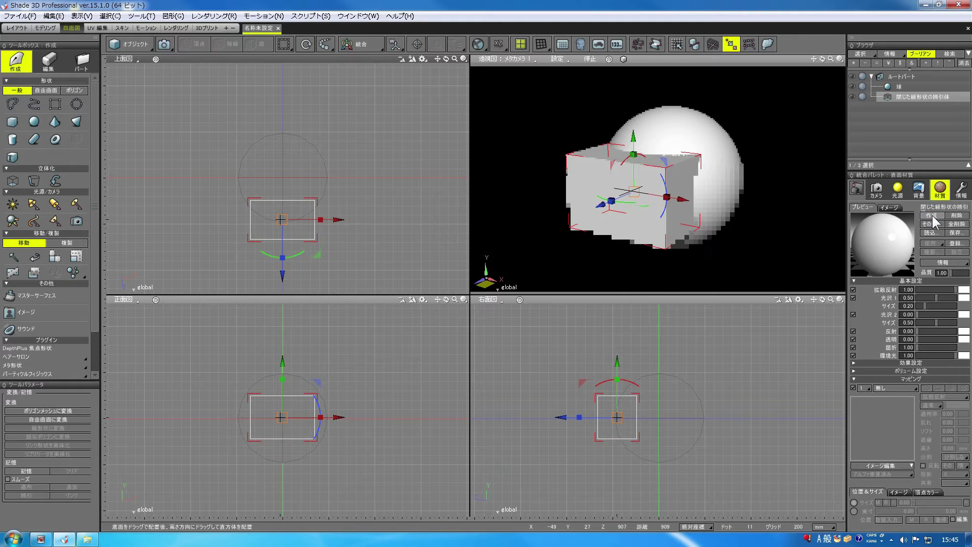
pyautogui.rightClick(882, 462)
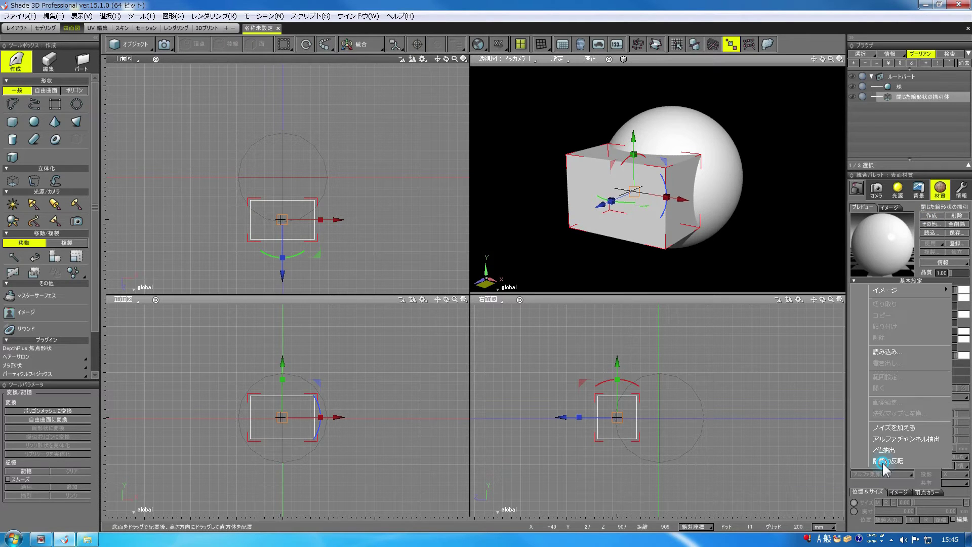
pyautogui.click(885, 353)
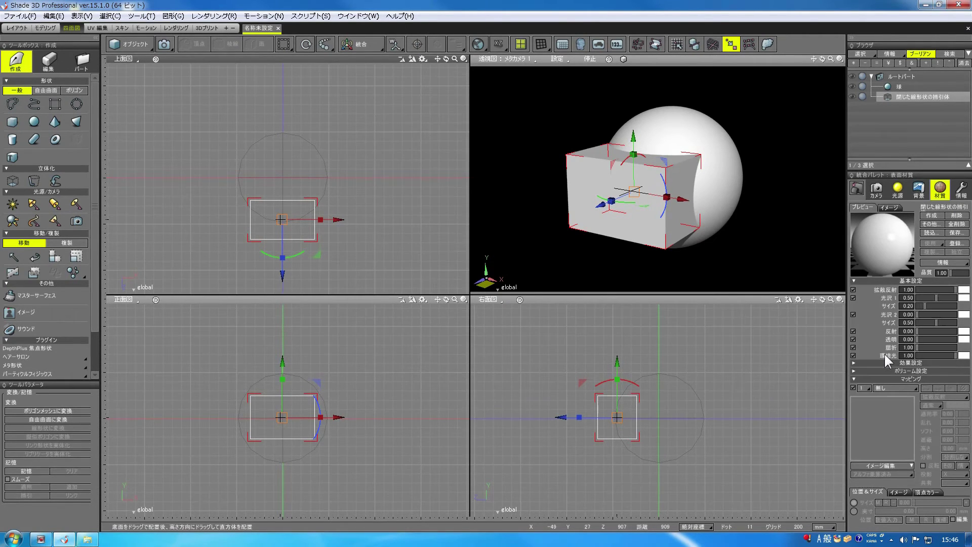
pyautogui.moveTo(734, 238); pyautogui.dragTo(729, 298)
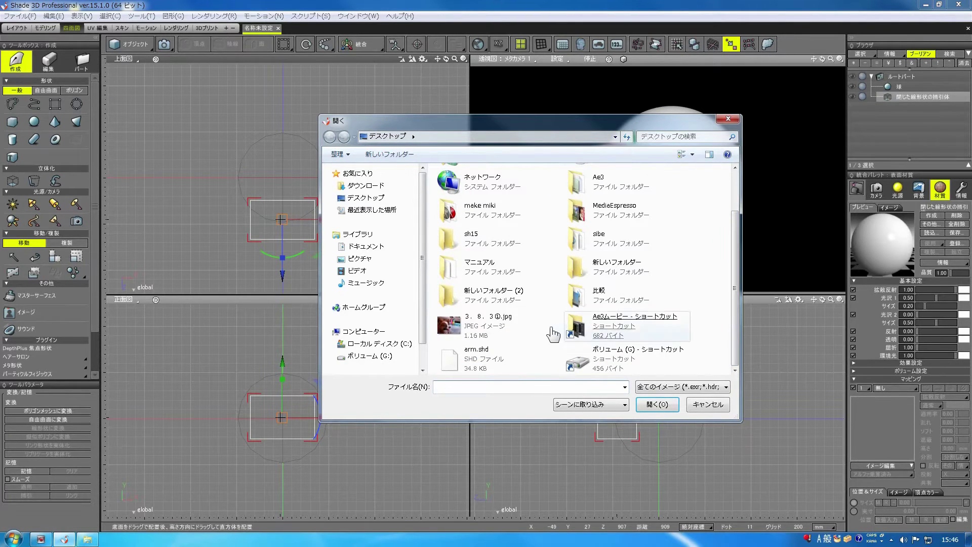
pyautogui.doubleClick(451, 324)
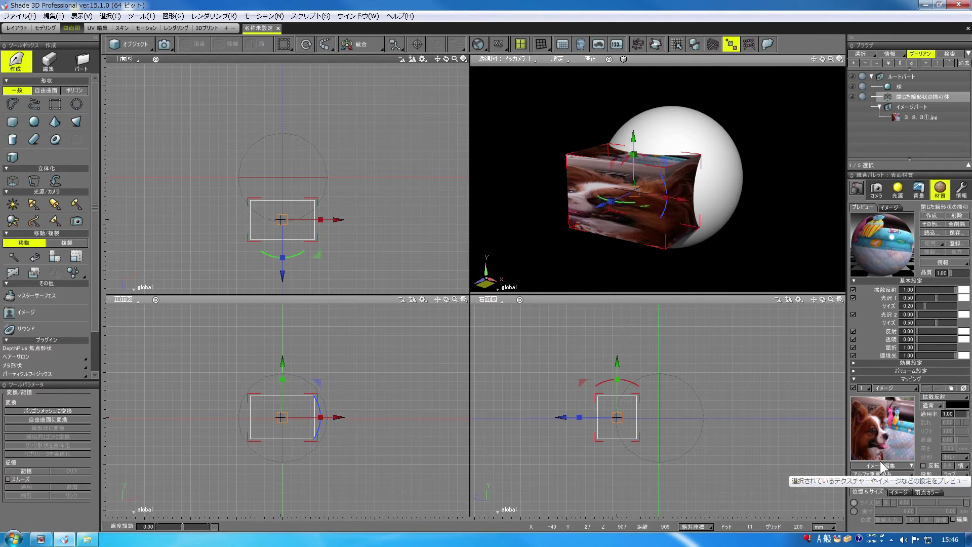
# - Display the perspective view as texture plus wireframe and set the box's image mapping projection to Z
pyautogui.click(839, 59)
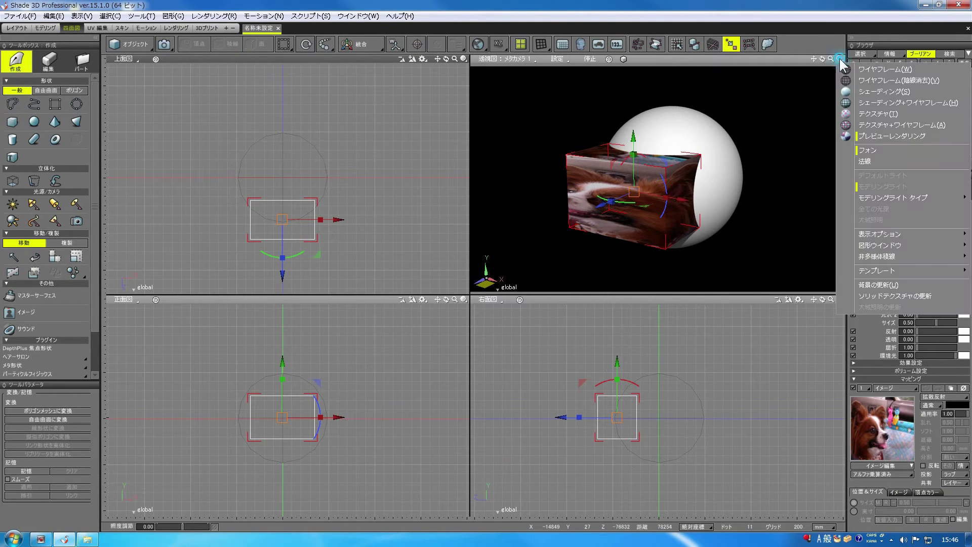
pyautogui.click(867, 124)
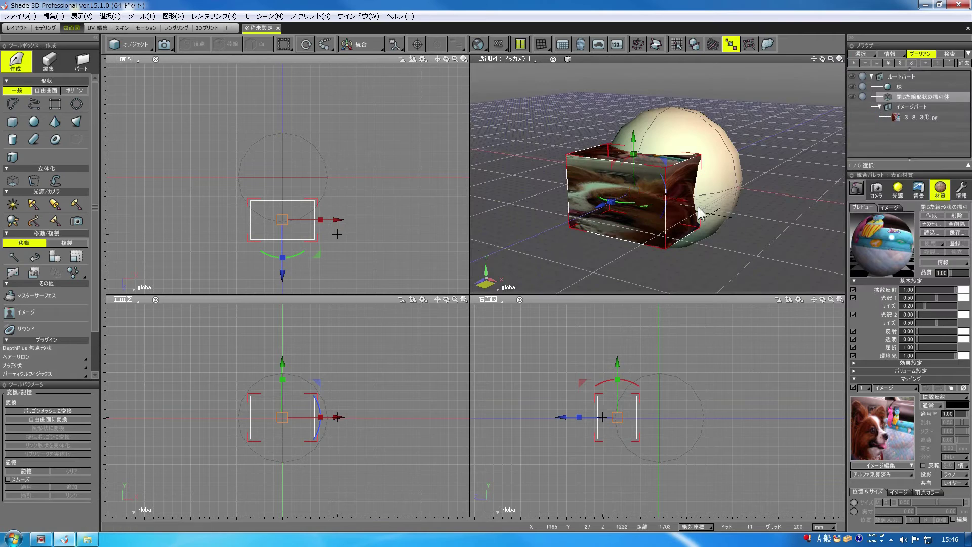
pyautogui.moveTo(823, 59)
pyautogui.mouseDown()
pyautogui.moveTo(810, 83)
pyautogui.moveTo(821, 63)
pyautogui.mouseUp()
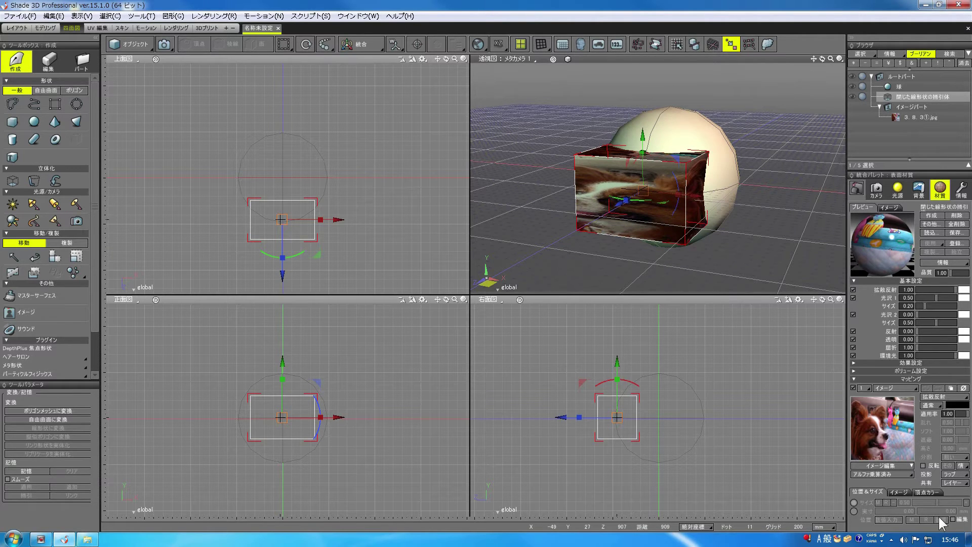
pyautogui.click(951, 474)
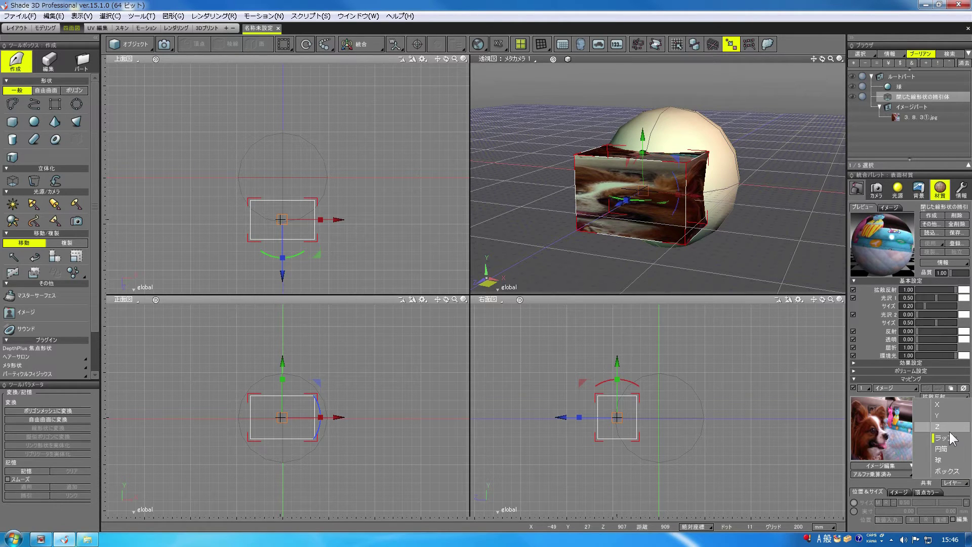
pyautogui.click(949, 430)
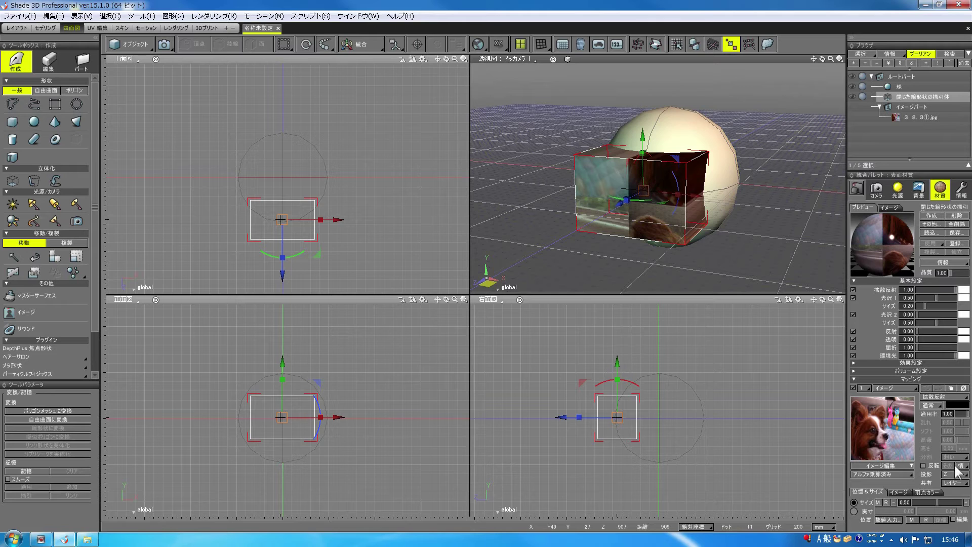
# - Enable mapping editing, reduce the image size to 0.23, and position the picture over the front face of the box
pyautogui.click(952, 519)
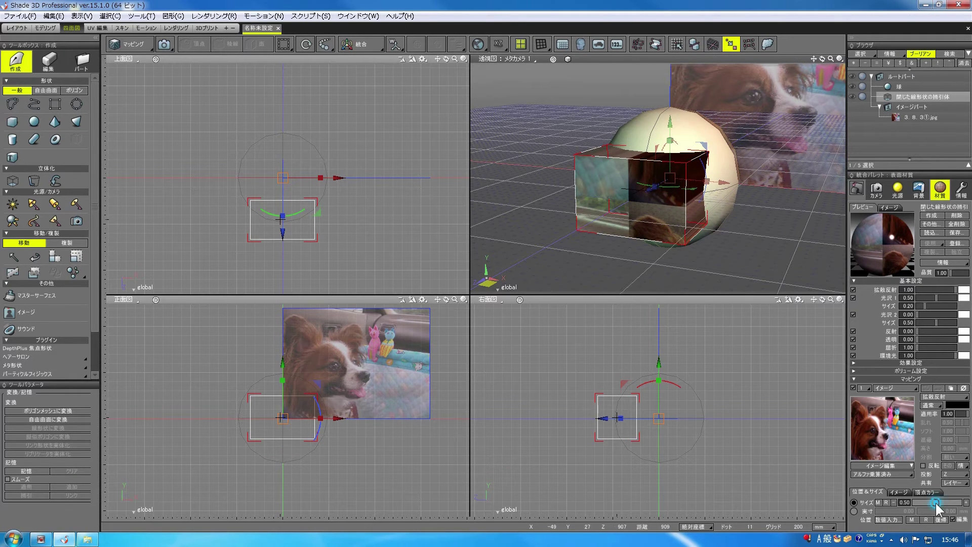
pyautogui.moveTo(935, 502); pyautogui.dragTo(922, 494)
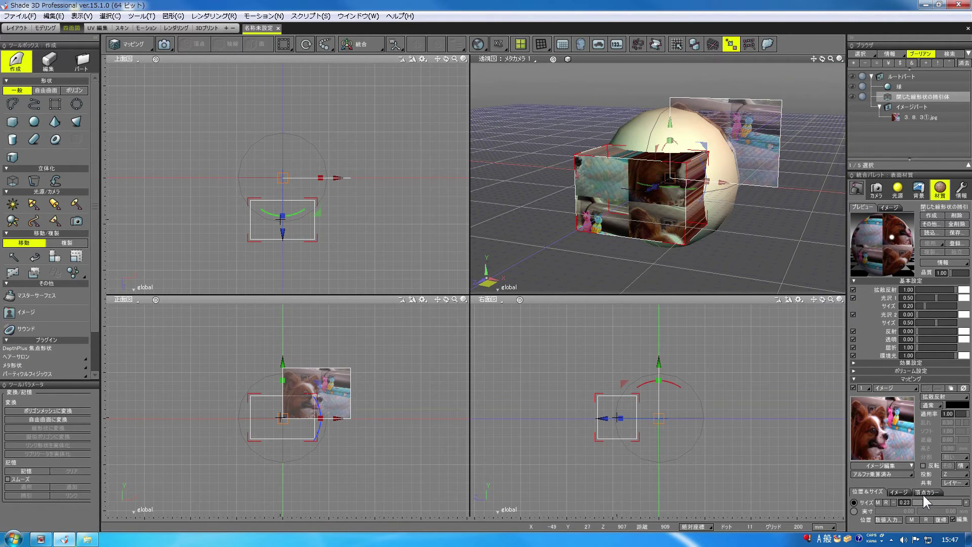
pyautogui.moveTo(284, 420); pyautogui.dragTo(244, 439)
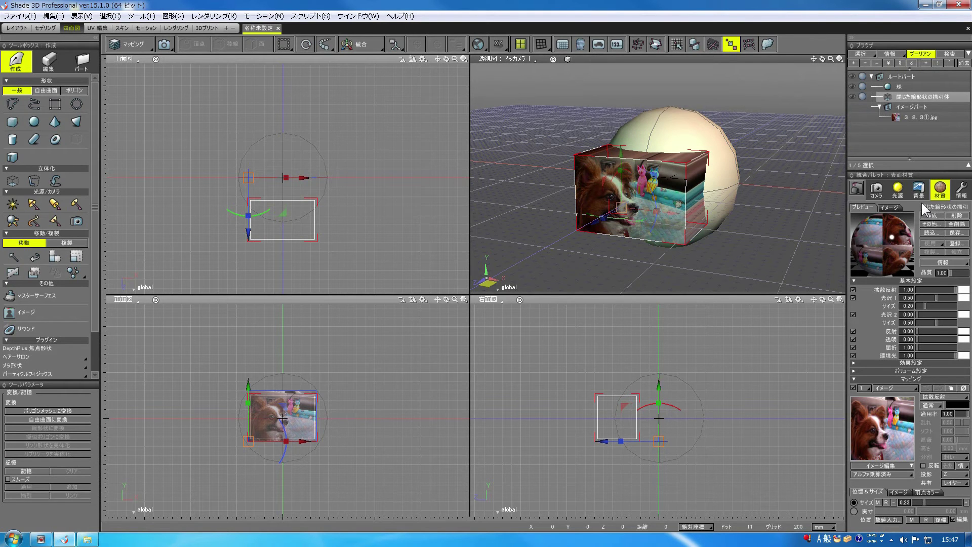
# - Return the perspective view to preview rendering and apply the "=" Boolean attribute to the image-mapped box
pyautogui.click(838, 59)
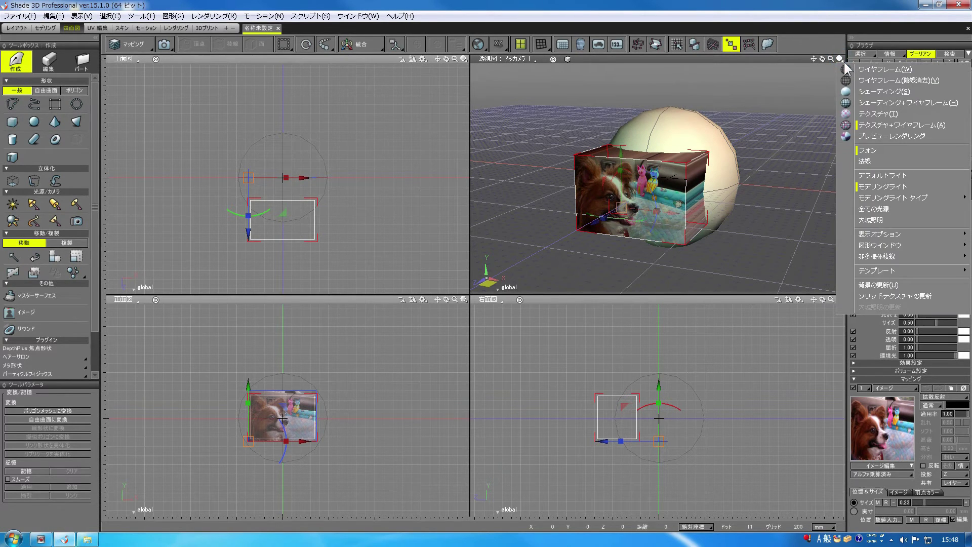
pyautogui.click(869, 133)
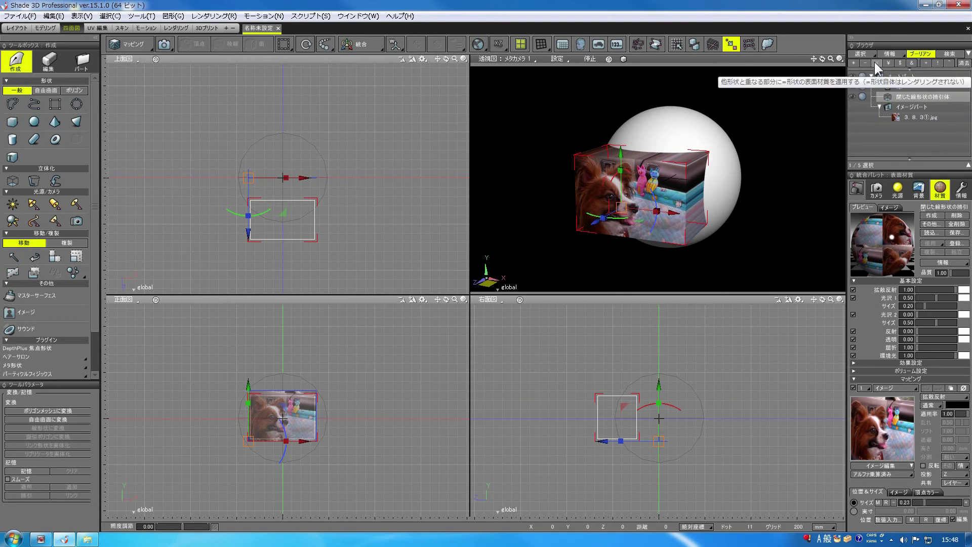
pyautogui.click(874, 62)
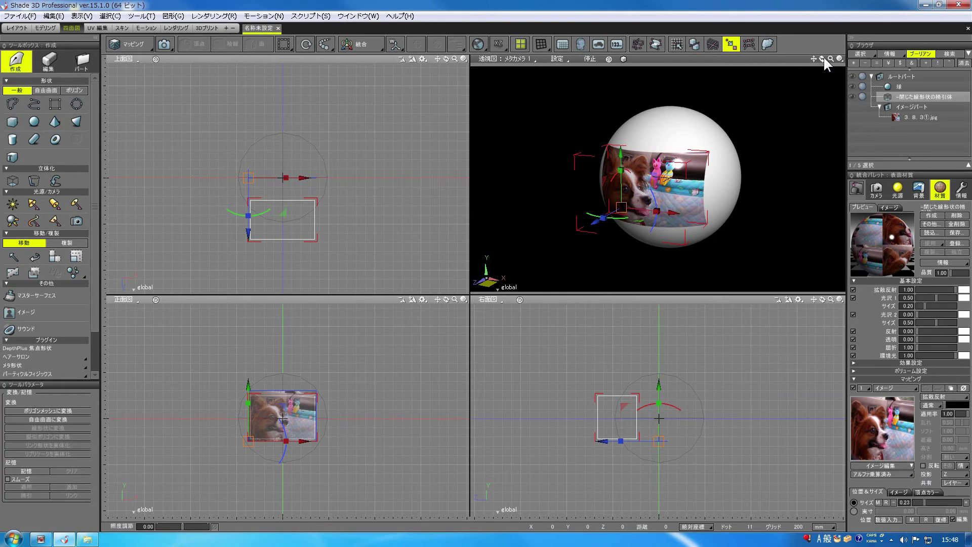
pyautogui.moveTo(821, 59); pyautogui.dragTo(790, 61)
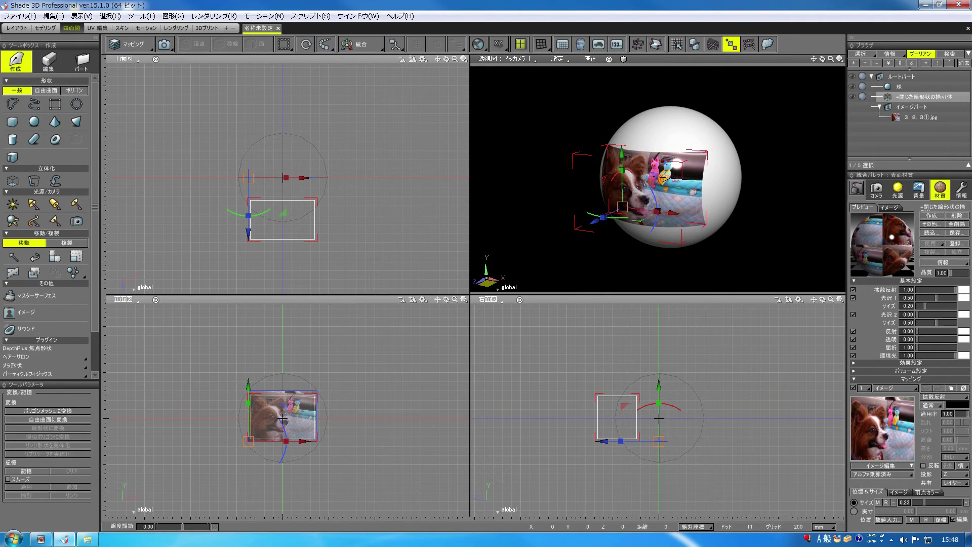
# - In texture plus wireframe display, nudge the mapped image slightly down in Y to align with the box, and leave mapping editing
pyautogui.click(838, 58)
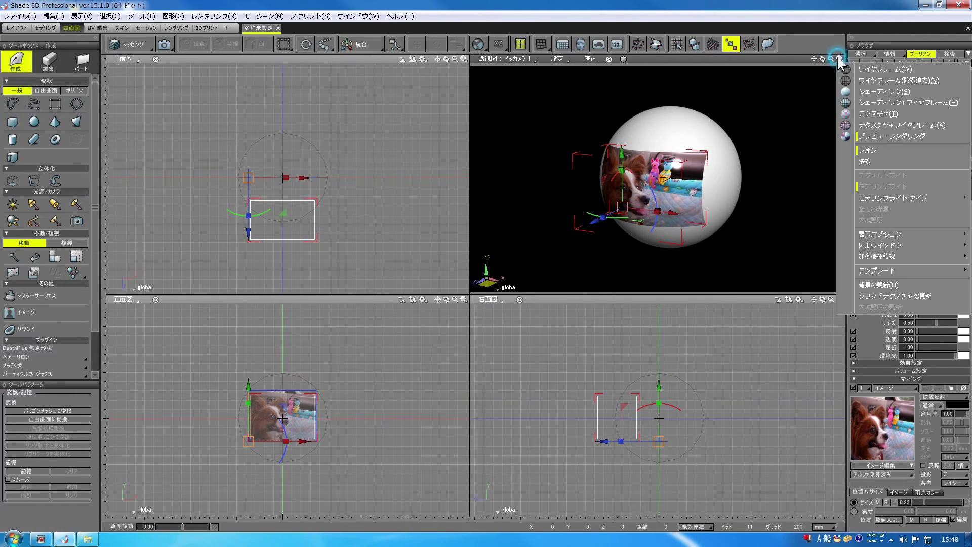
pyautogui.click(859, 125)
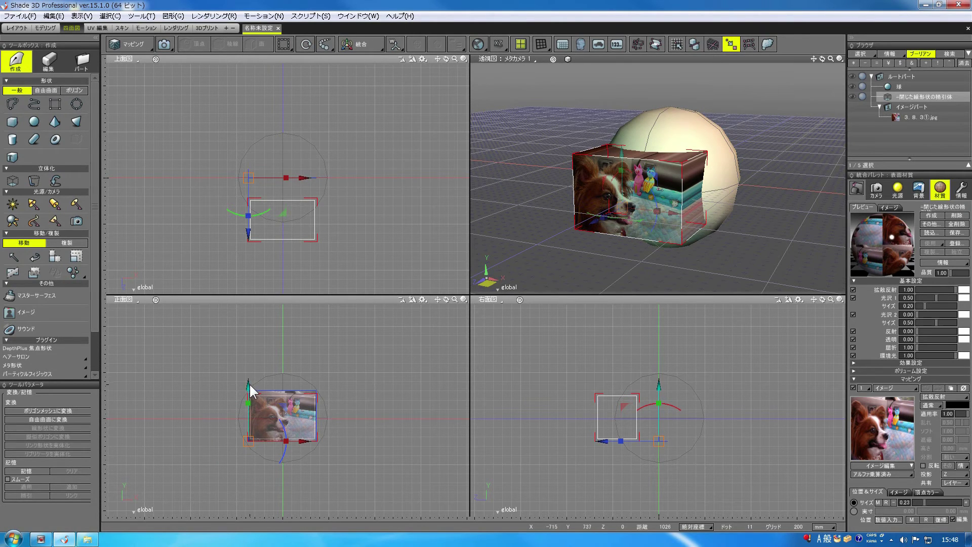
pyautogui.moveTo(249, 383)
pyautogui.mouseDown()
pyautogui.moveTo(245, 348)
pyautogui.moveTo(253, 394)
pyautogui.mouseUp()
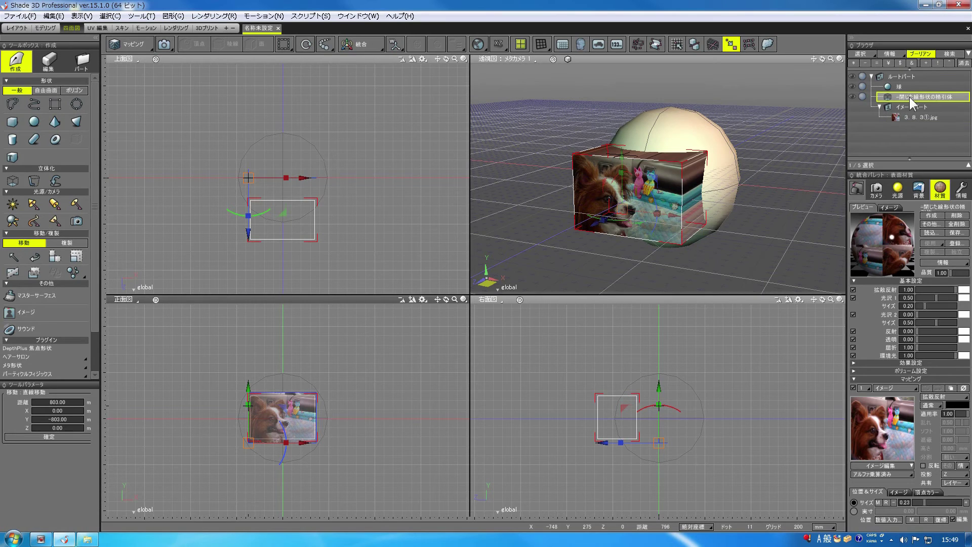
pyautogui.click(404, 406)
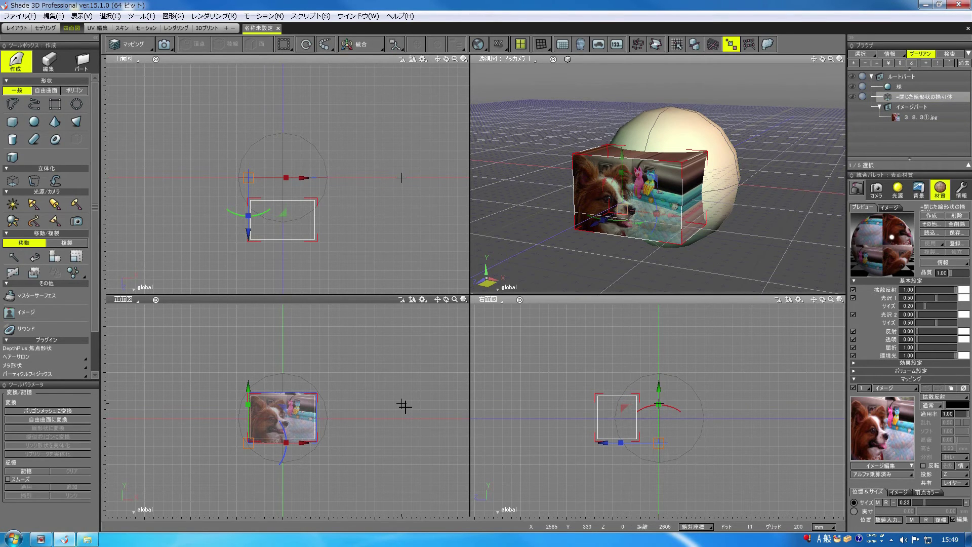
pyautogui.click(404, 406)
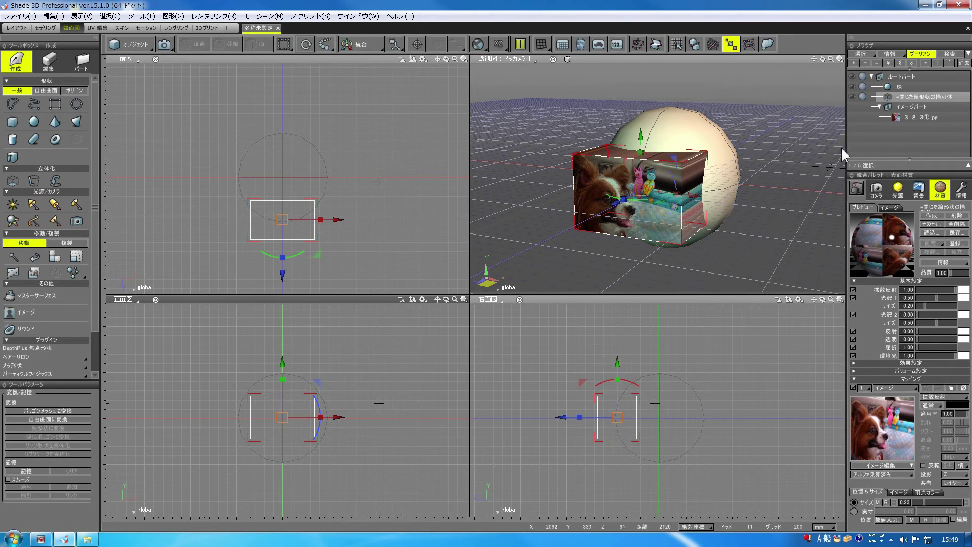
# - Try moving the sphere and the box together along X, and undo the move
pyautogui.keyDown('shift'); pyautogui.click(900, 86); pyautogui.keyUp('shift')
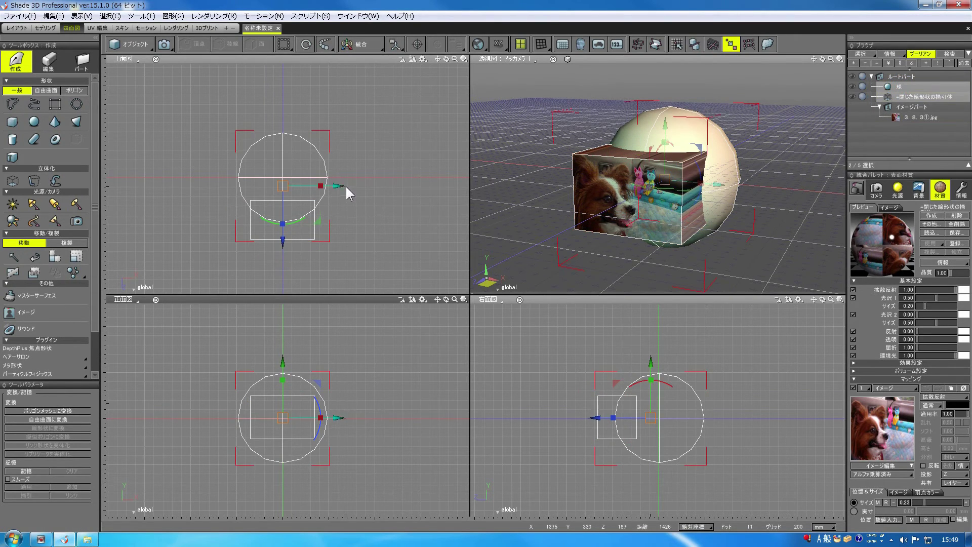
pyautogui.moveTo(339, 184); pyautogui.dragTo(321, 200)
pyautogui.hotkey('ctrl', 'z')
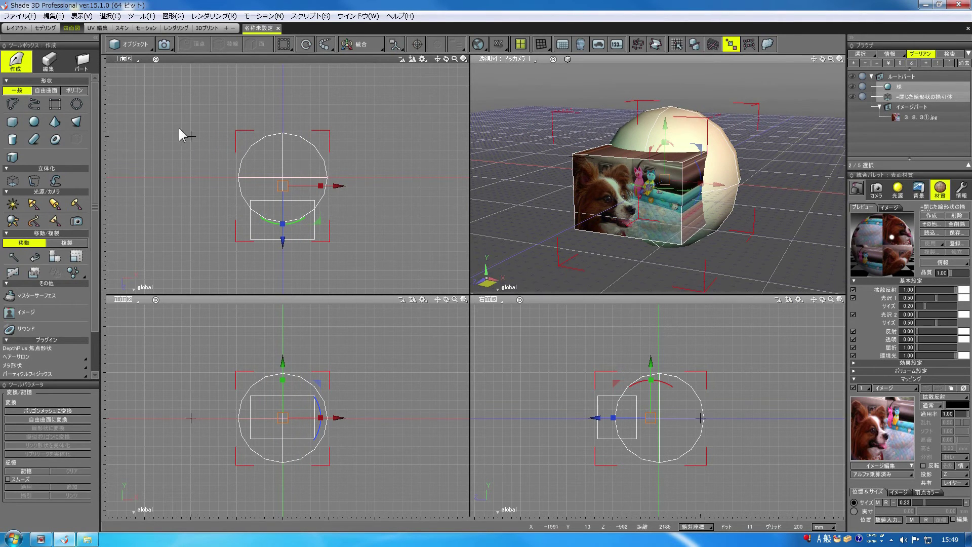
# - Create a new part and place both the sphere and the "=" box inside it
pyautogui.click(80, 68)
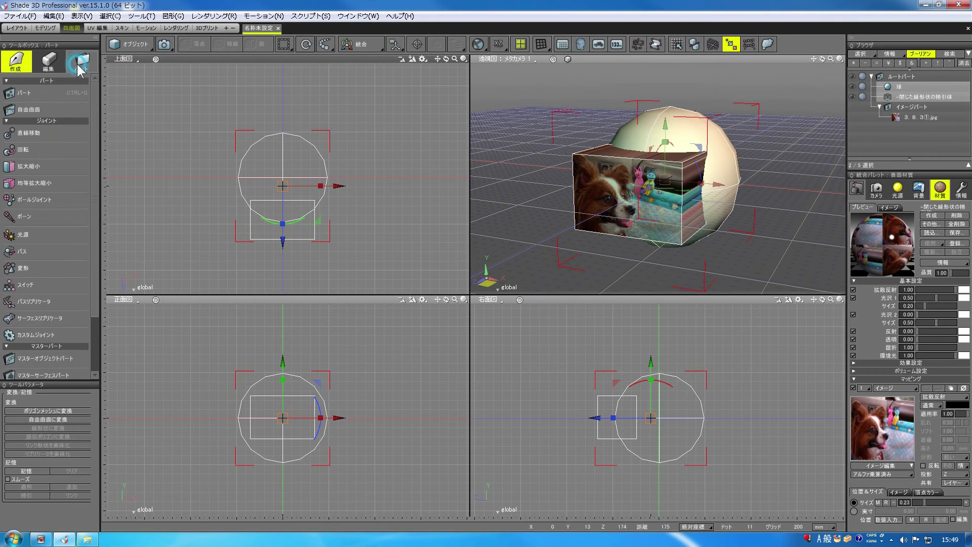
pyautogui.click(43, 92)
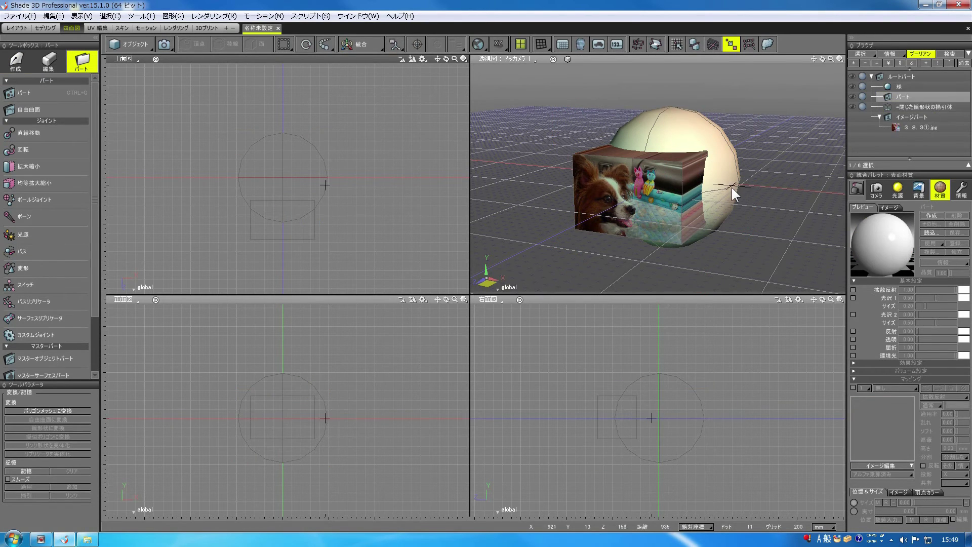
pyautogui.click(900, 91)
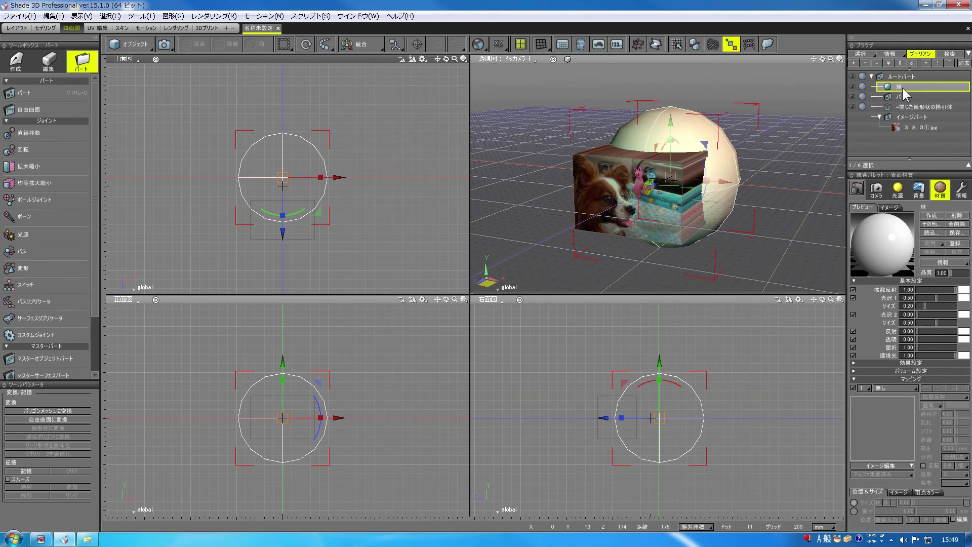
pyautogui.moveTo(902, 86); pyautogui.dragTo(901, 96)
pyautogui.click(913, 105)
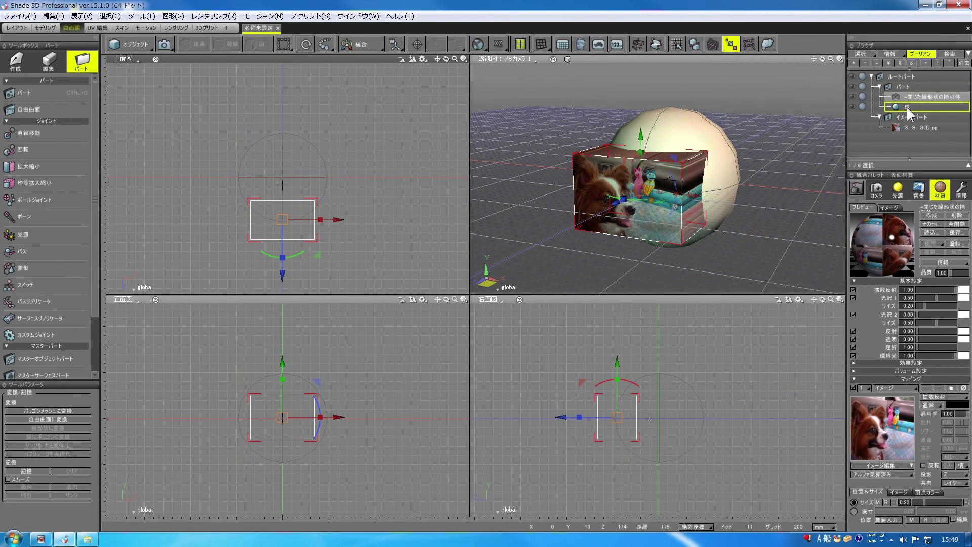
# - Shift the part containing the sphere and box along X, and display the perspective view in preview rendering
pyautogui.click(903, 88)
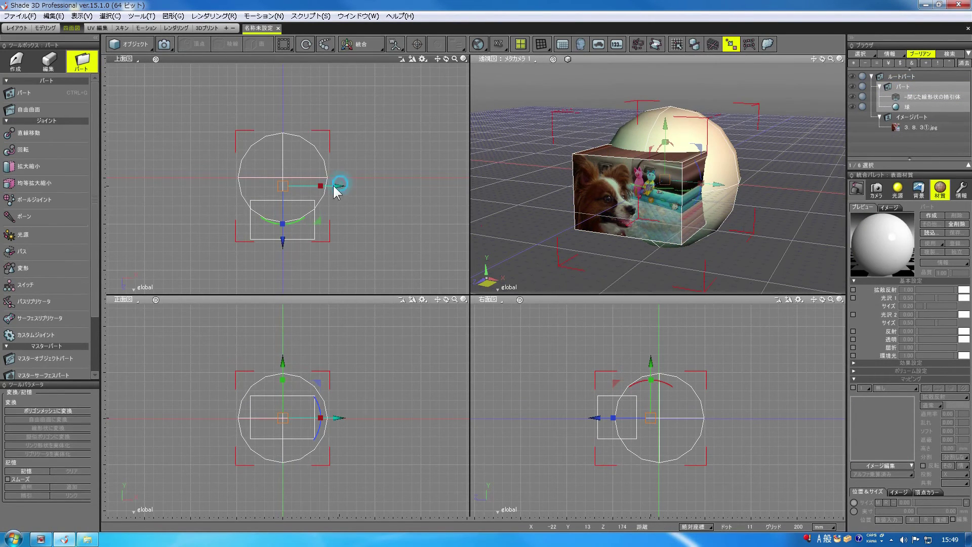
pyautogui.moveTo(339, 185)
pyautogui.mouseDown()
pyautogui.moveTo(284, 198)
pyautogui.moveTo(380, 206)
pyautogui.moveTo(330, 196)
pyautogui.moveTo(386, 189)
pyautogui.moveTo(338, 200)
pyautogui.mouseUp()
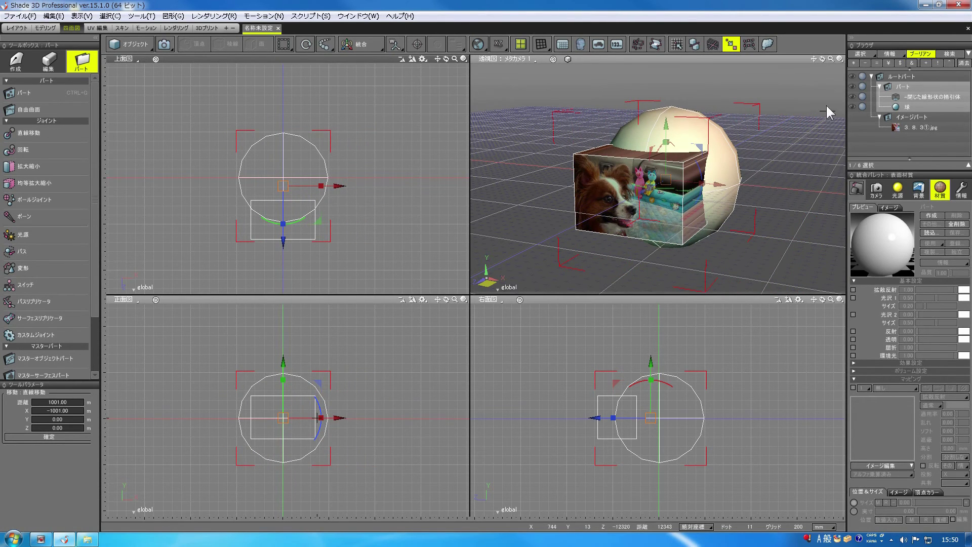
pyautogui.click(840, 58)
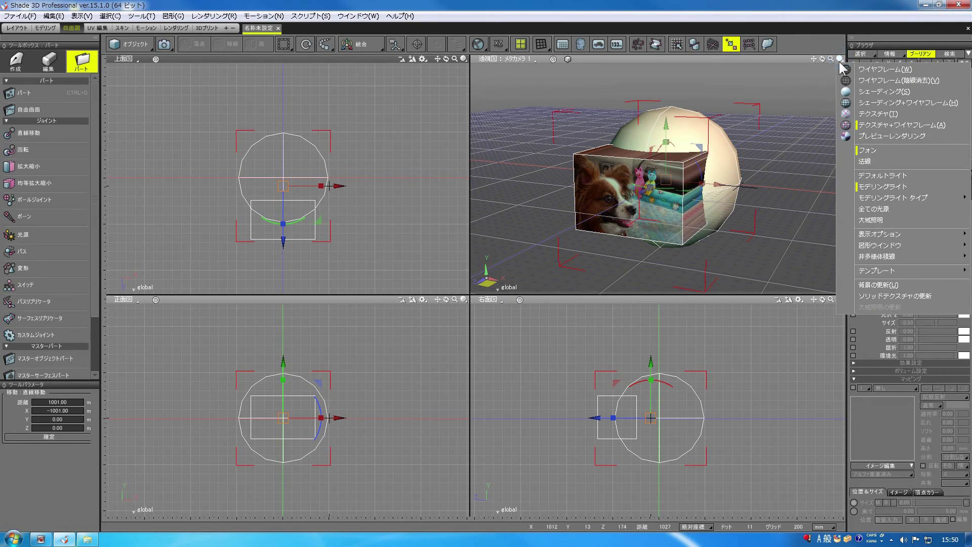
pyautogui.click(864, 137)
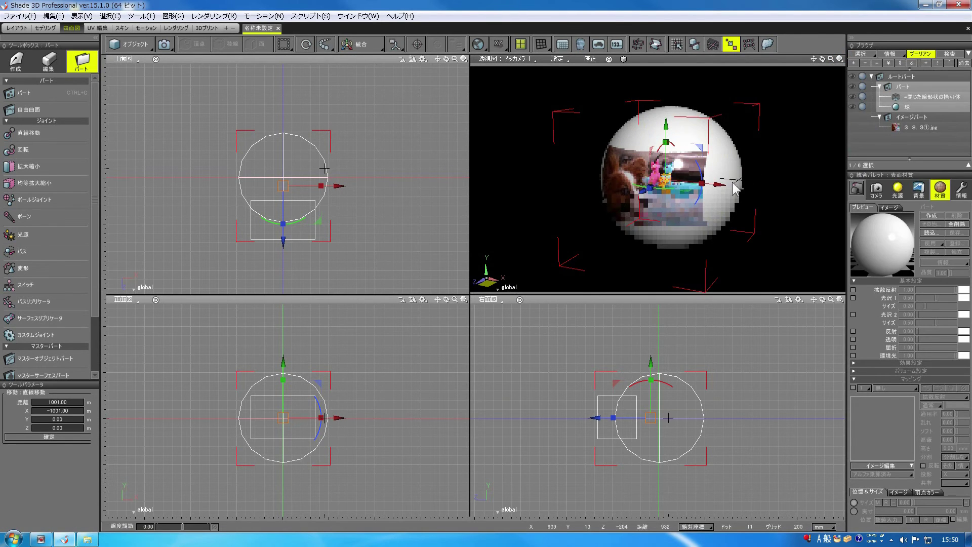
# - Move the part slightly in negative X and return the perspective view to texture plus wireframe display
pyautogui.moveTo(756, 192); pyautogui.dragTo(714, 191)
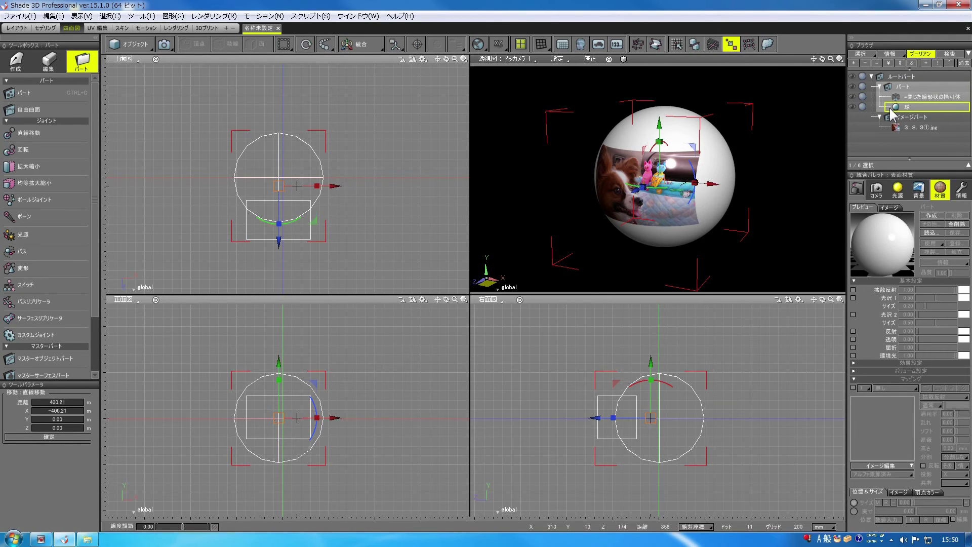
pyautogui.click(838, 58)
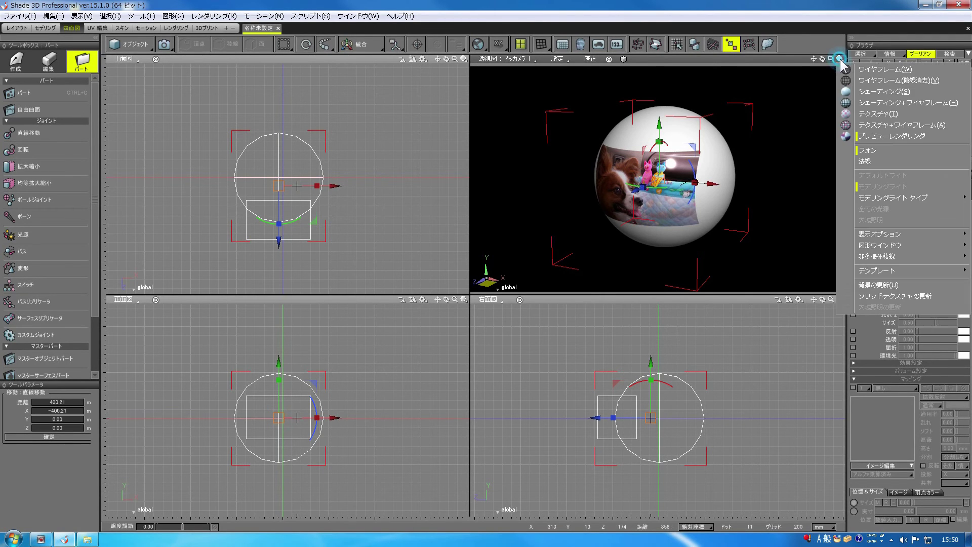
pyautogui.click(861, 125)
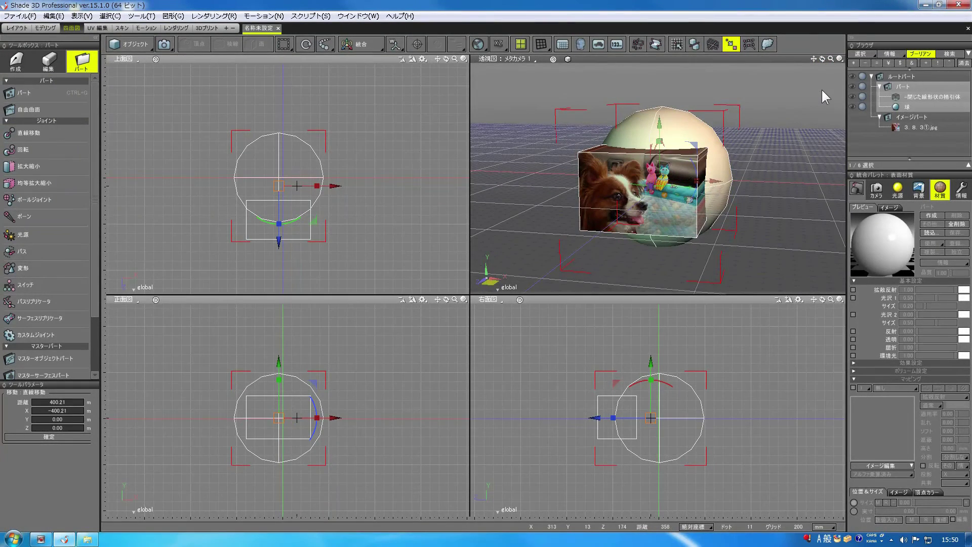
# - Hide the swept box inside the part from display and rendering
pyautogui.click(895, 107)
pyautogui.click(913, 98)
pyautogui.click(859, 97)
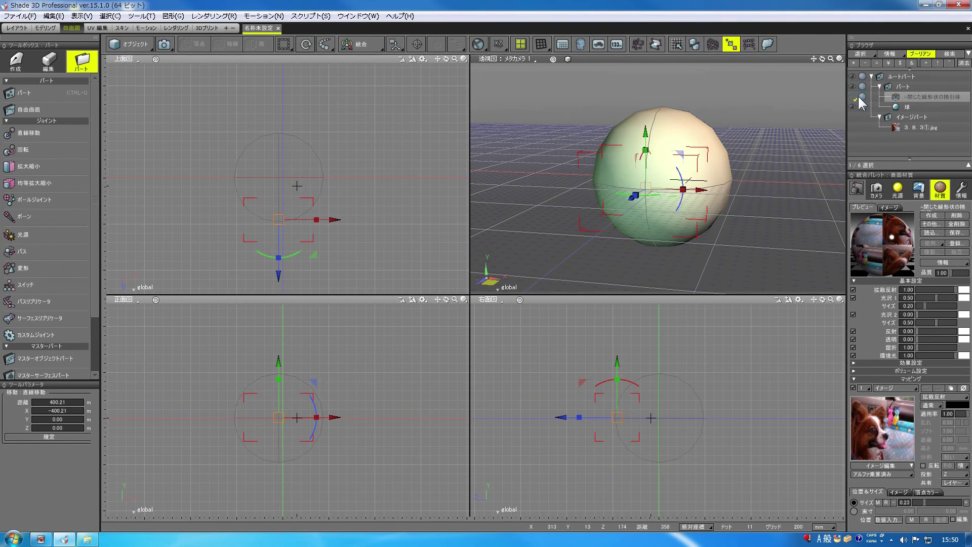
# - Load the desktop image 3. 8. 3①.jpg as an image mapping on the sphere's surface material
pyautogui.click(908, 108)
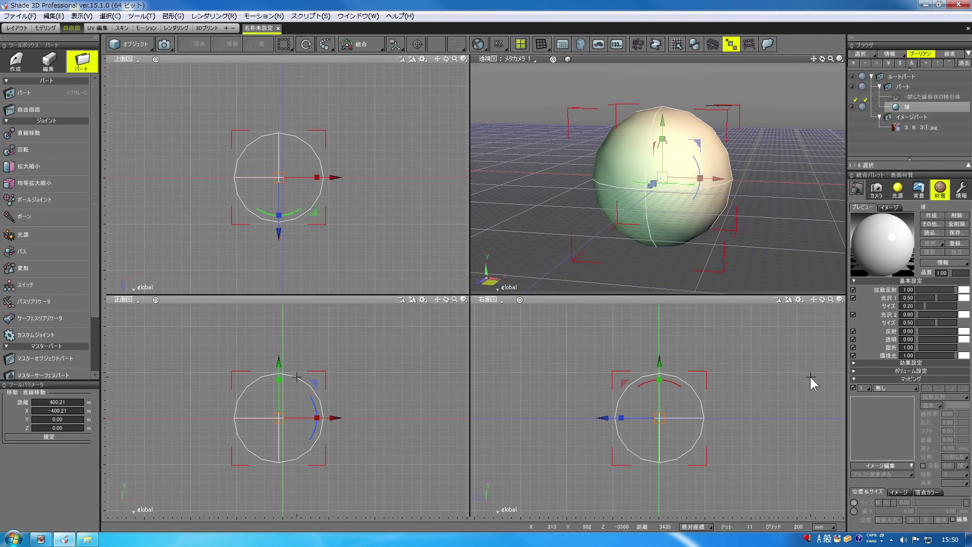
pyautogui.click(898, 465)
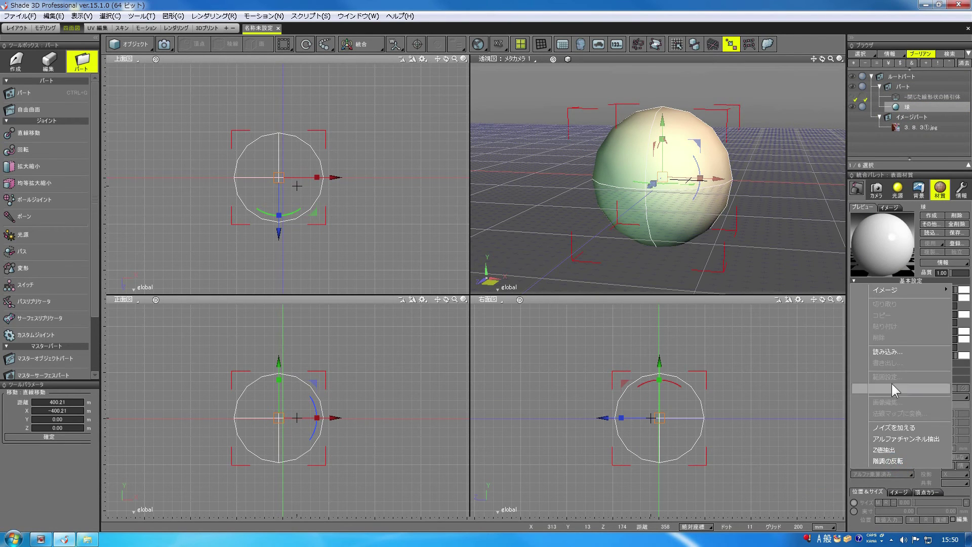
pyautogui.click(893, 352)
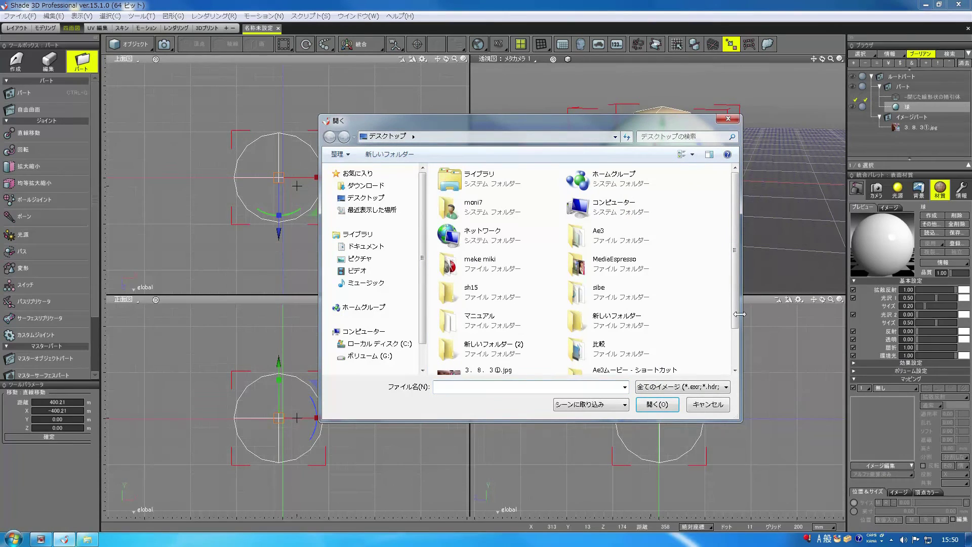
pyautogui.moveTo(736, 229); pyautogui.dragTo(734, 275)
pyautogui.doubleClick(448, 329)
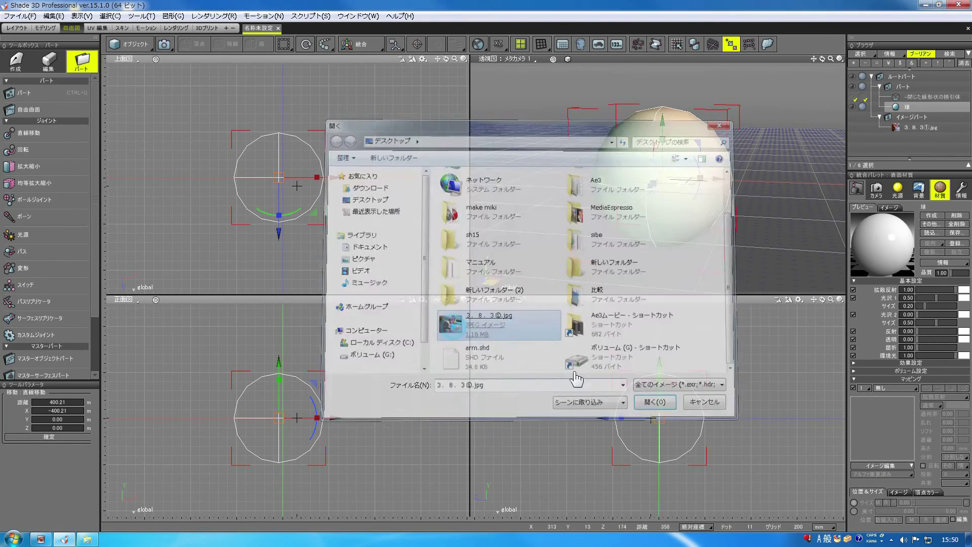
pyautogui.click(521, 251)
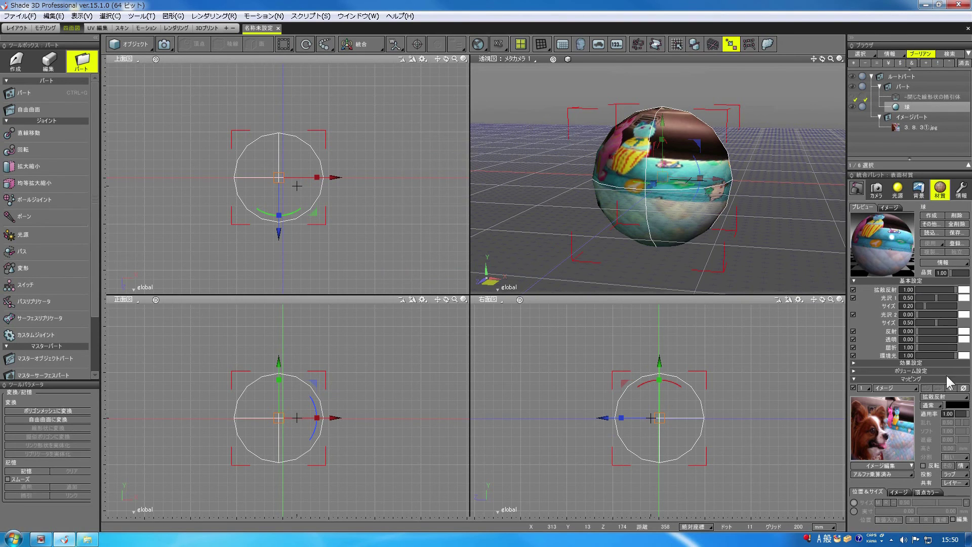
# - Project the sphere's image mapping along Z, enable mapping editing, and shift the image by about X -1551, Y -1177
pyautogui.click(954, 474)
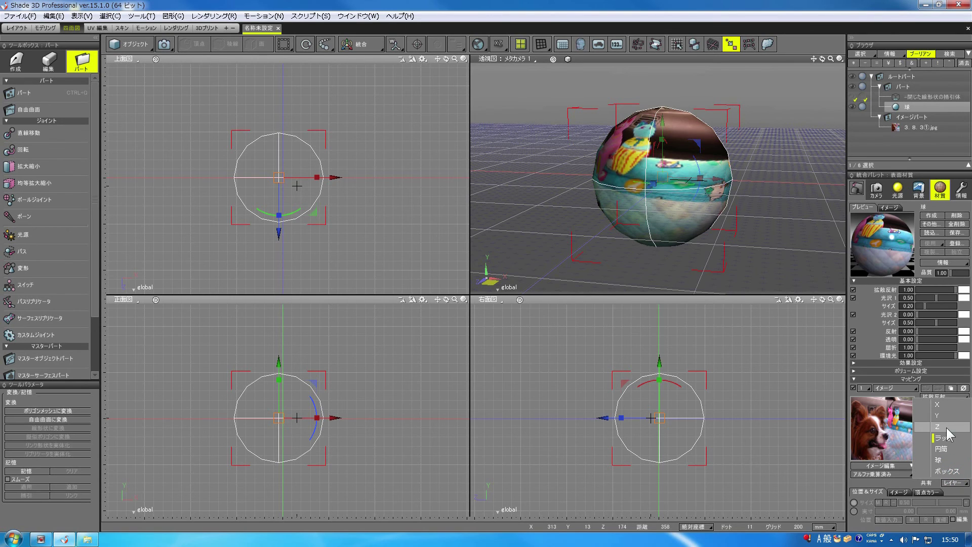
pyautogui.click(946, 427)
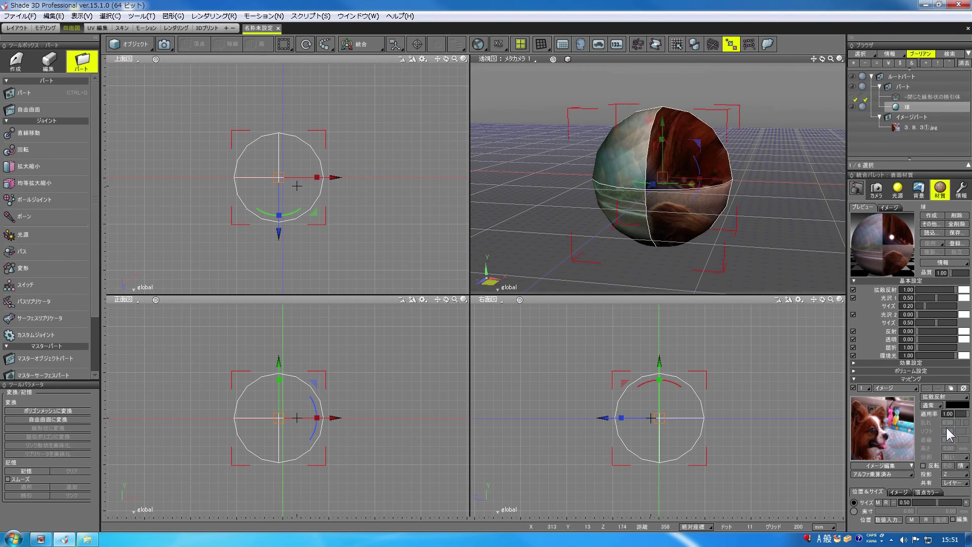
pyautogui.click(952, 519)
pyautogui.moveTo(274, 417); pyautogui.dragTo(202, 472)
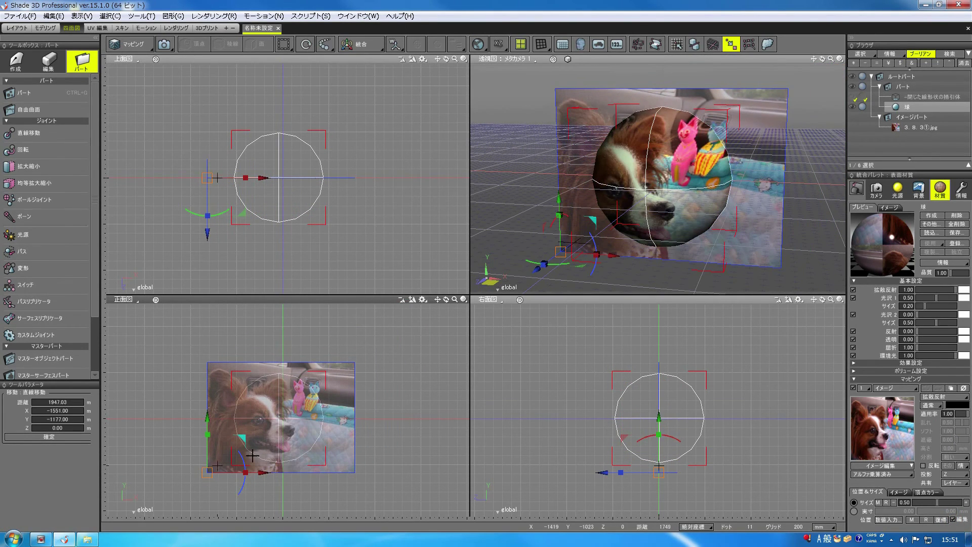
# - Reduce the sphere's mapped image to size 0.13 and set its tiling to none (なし)
pyautogui.moveTo(822, 59)
pyautogui.mouseDown()
pyautogui.moveTo(789, 61)
pyautogui.moveTo(820, 60)
pyautogui.mouseUp()
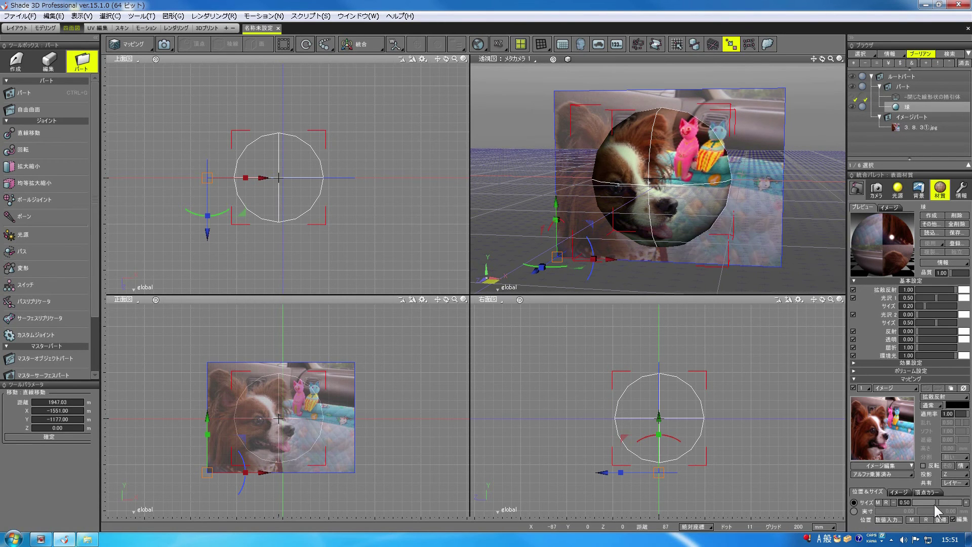
pyautogui.moveTo(934, 504); pyautogui.dragTo(918, 501)
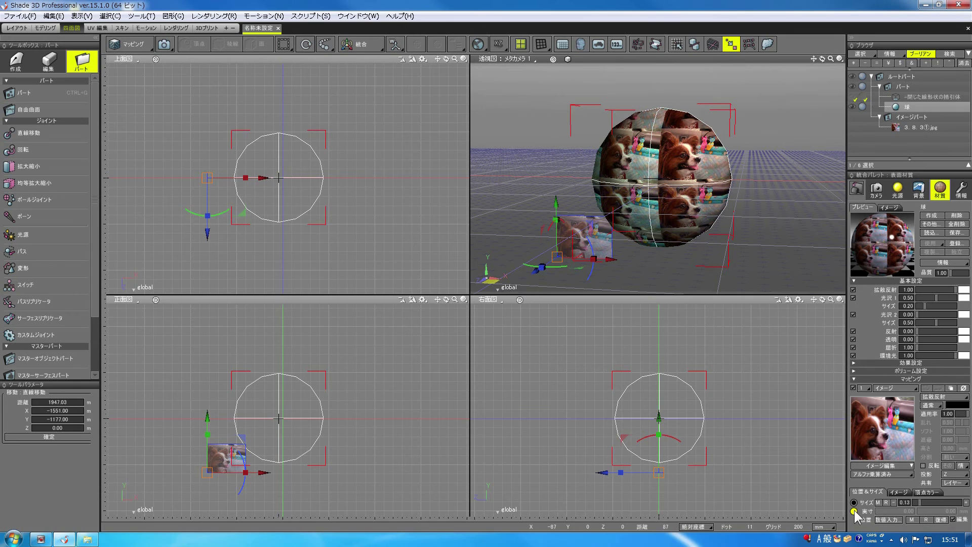
pyautogui.click(898, 493)
pyautogui.click(907, 518)
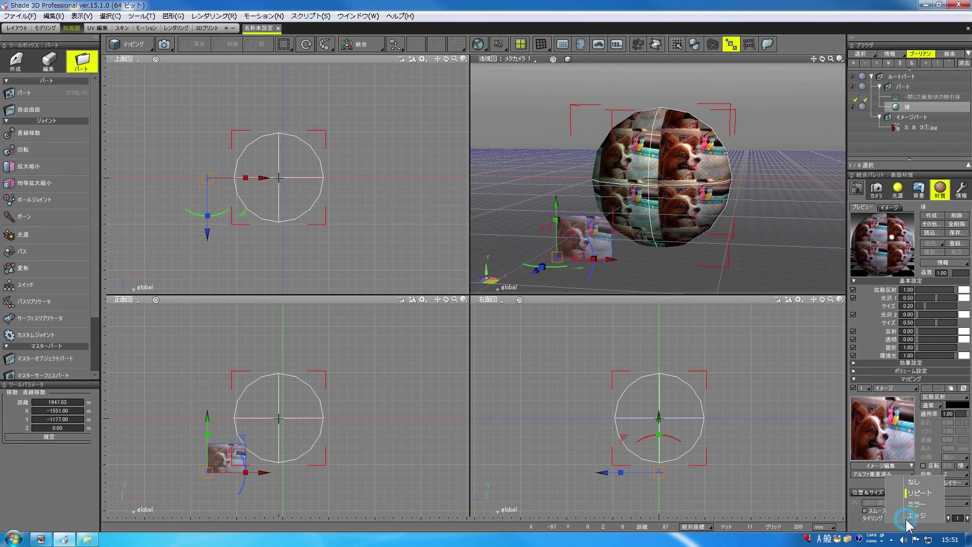
pyautogui.click(898, 479)
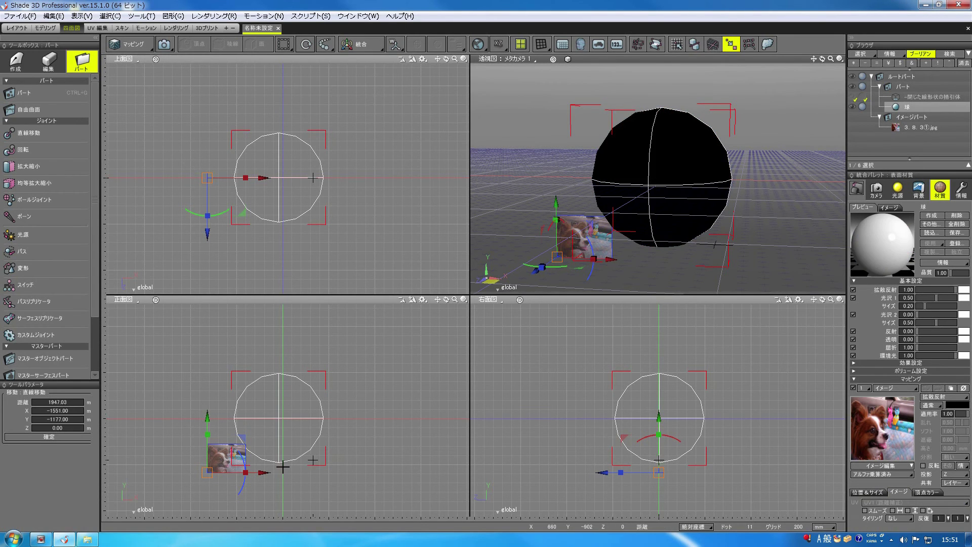
# - Shift the mapped image onto the sphere's centre by about X 1089, Y 869, plus a further X 55
pyautogui.moveTo(207, 473); pyautogui.dragTo(254, 434)
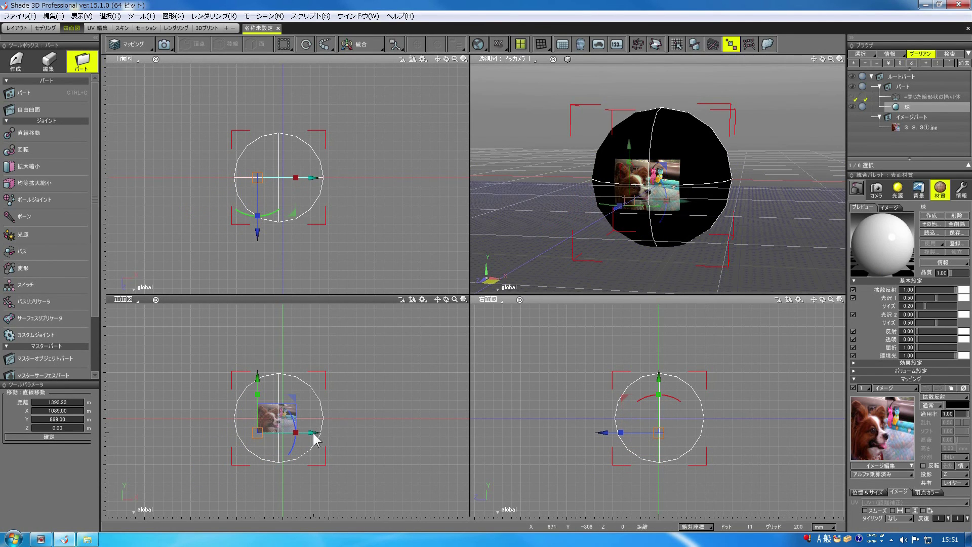
pyautogui.moveTo(313, 432); pyautogui.dragTo(316, 433)
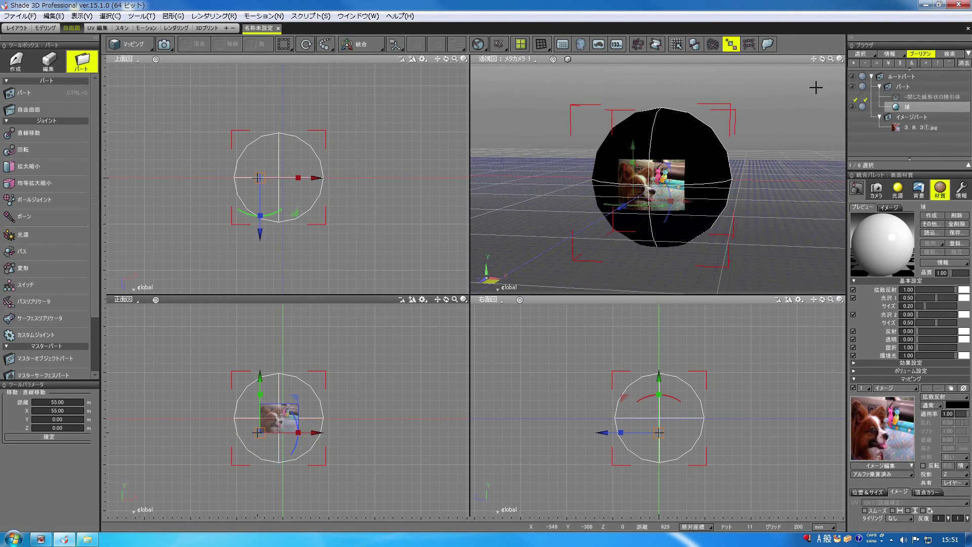
# - Display the perspective view in preview rendering and inspect the mapped image on the sphere from a slightly different angle
pyautogui.click(838, 57)
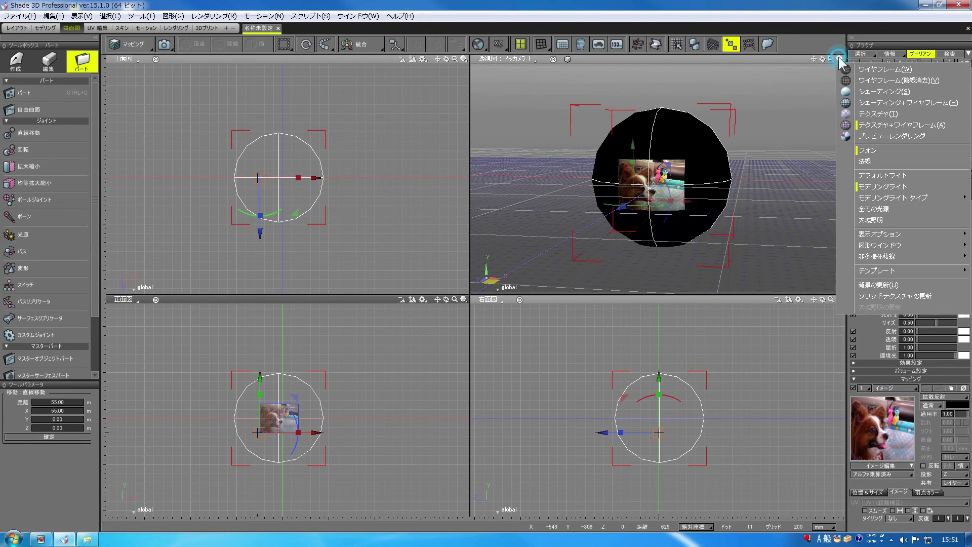
pyautogui.click(886, 132)
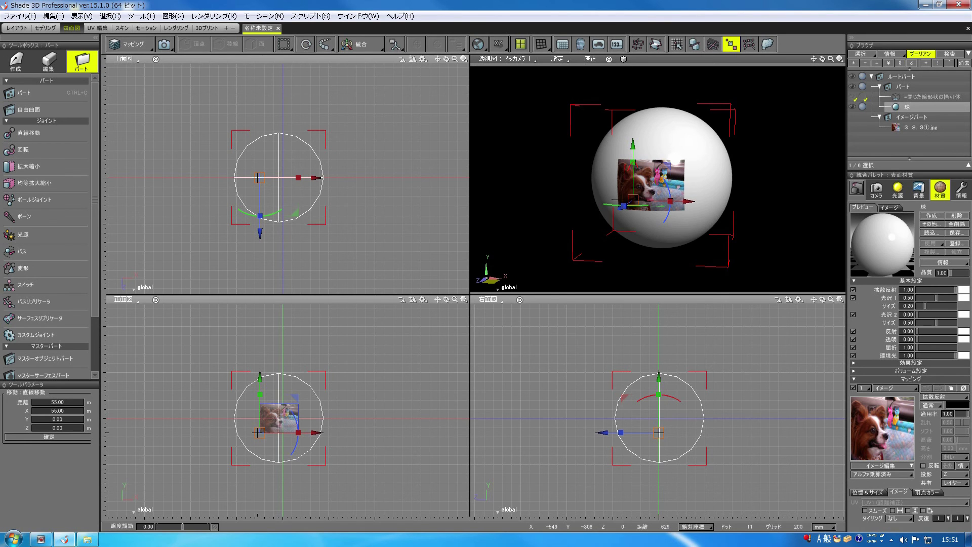
pyautogui.moveTo(822, 59); pyautogui.dragTo(815, 61)
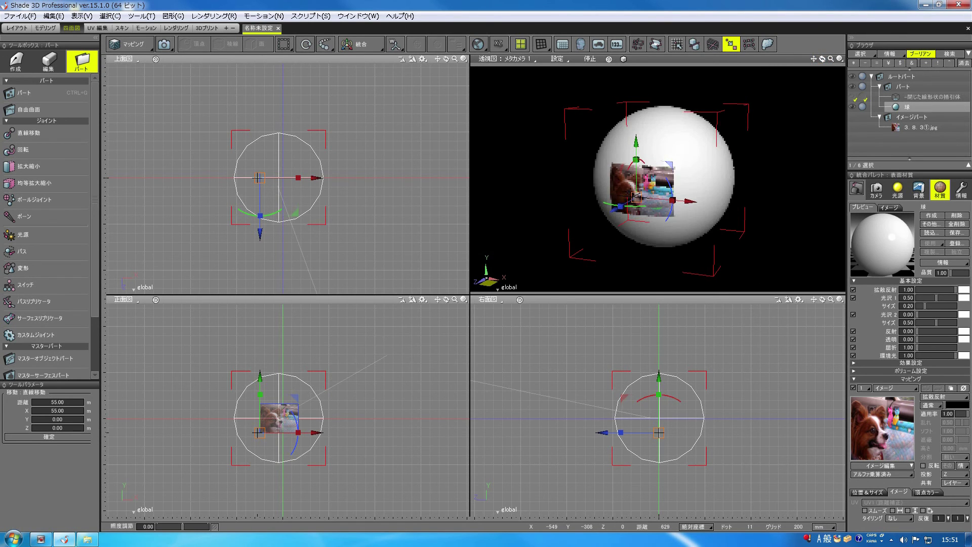